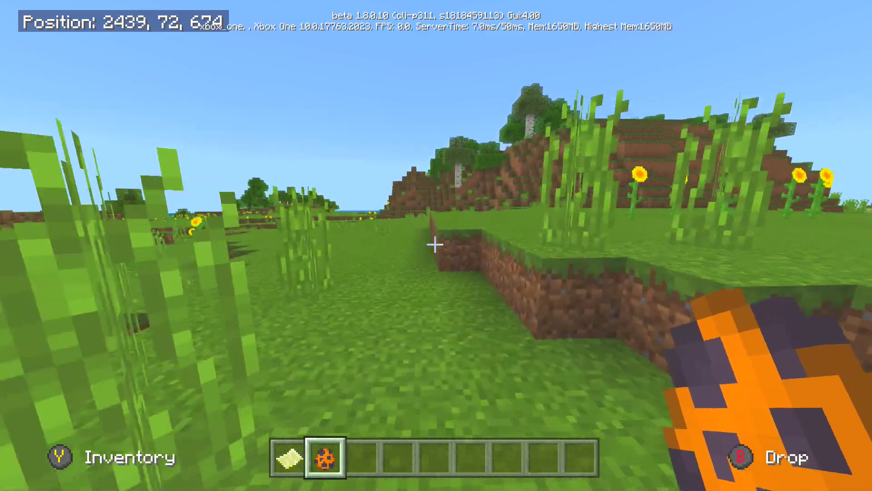
Spawn a tiger on the grass with the orange-and-black spawn egg
{"action": "key", "text": "Escape"}
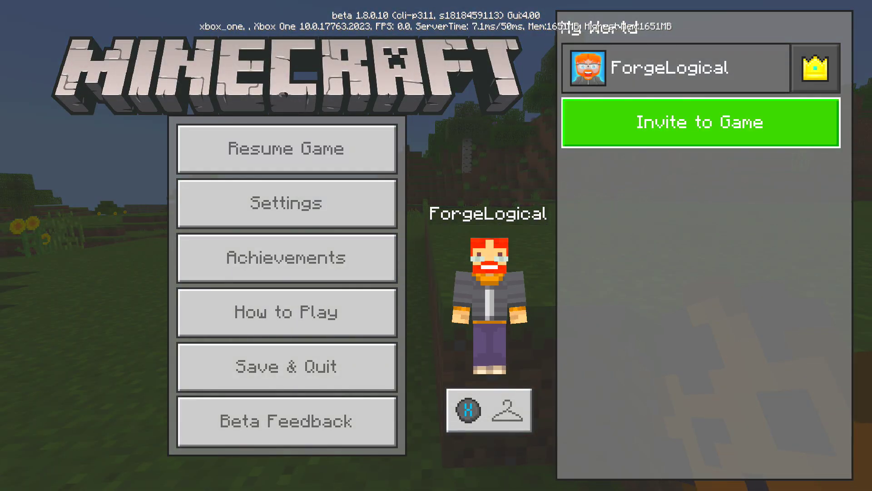
{"action": "key", "text": "Escape"}
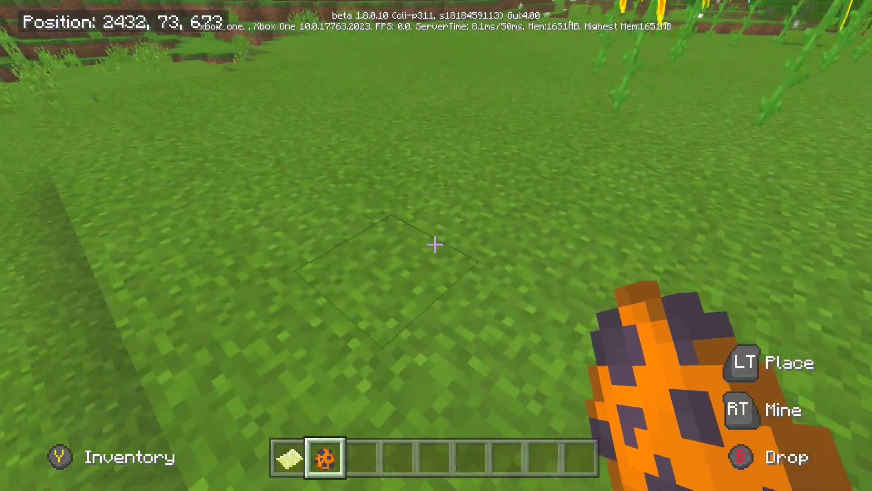
{"action": "right_click", "coordinate": [435, 244]}
{"action": "key", "text": "w"}
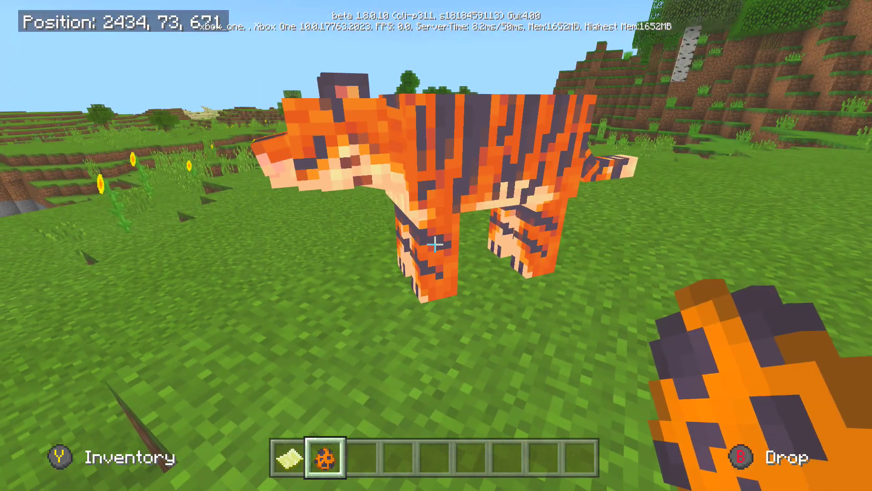
Explore the terrain on foot, going around the dirt hill and along the sandy shoreline
{"action": "key", "text": "w"}
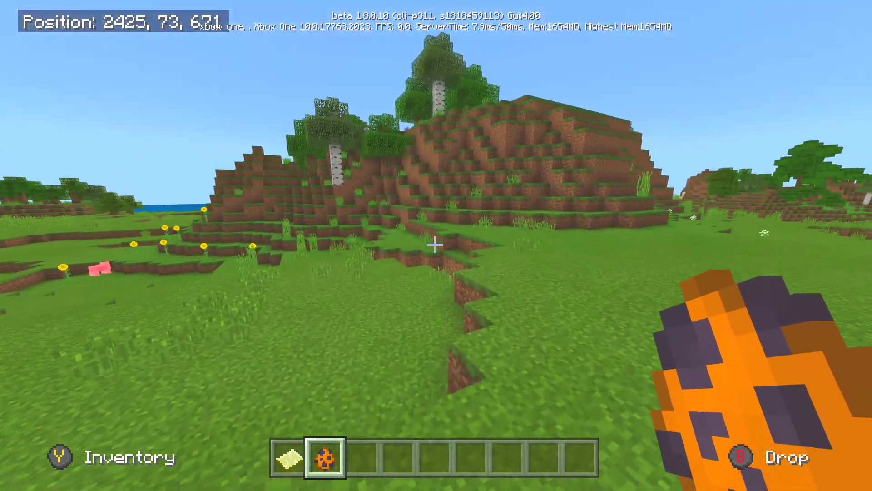
{"action": "key", "text": "w"}
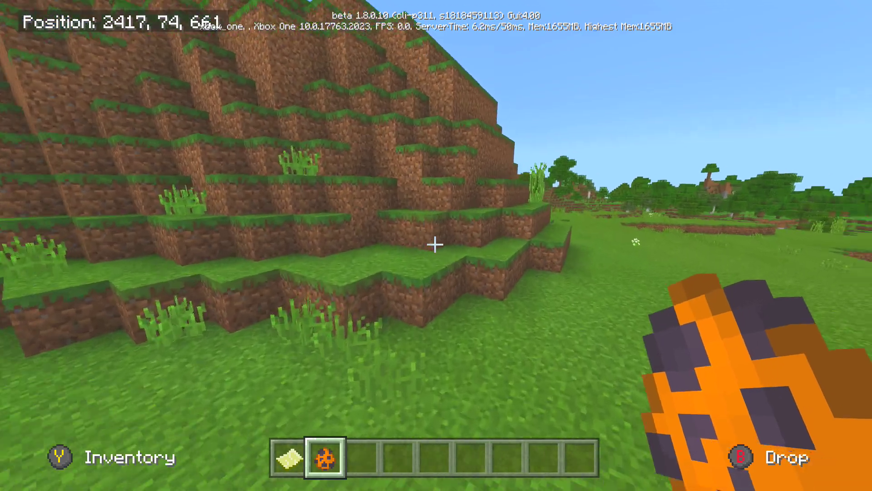
{"action": "key", "text": "w"}
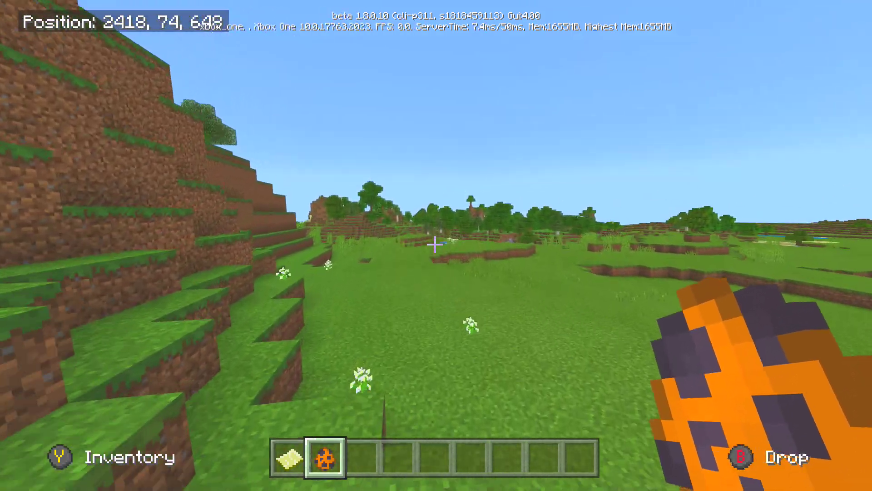
{"action": "key", "text": "w"}
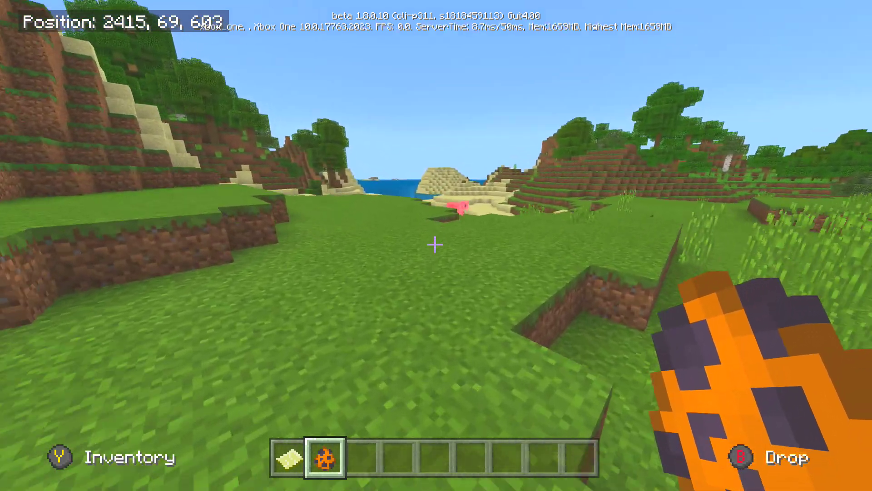
{"action": "key", "text": "w"}
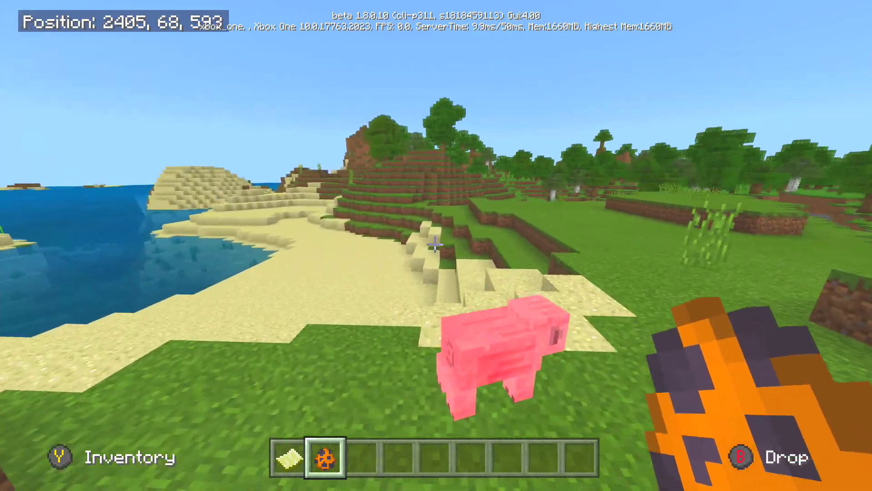
{"action": "key", "text": "w"}
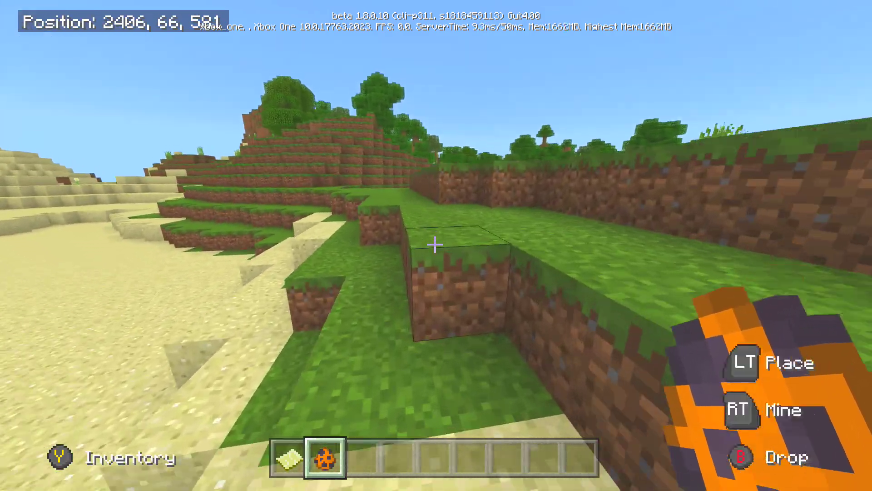
{"action": "key", "text": "w"}
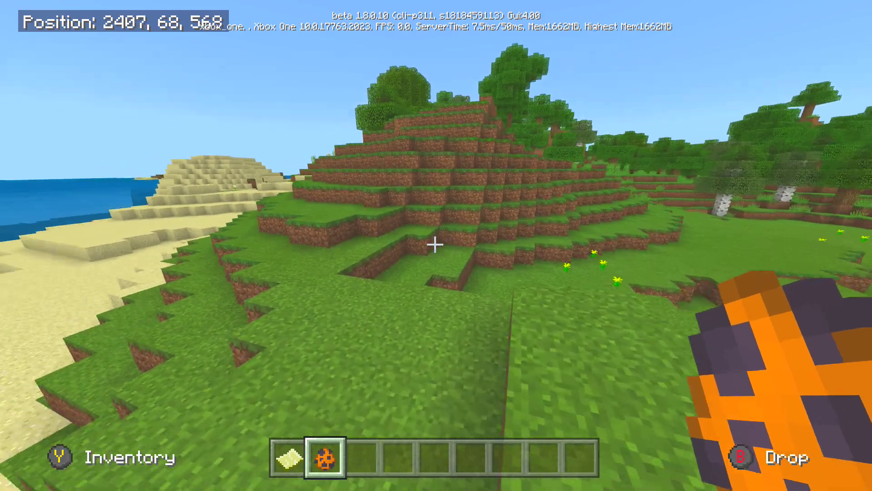
{"action": "key", "text": "w"}
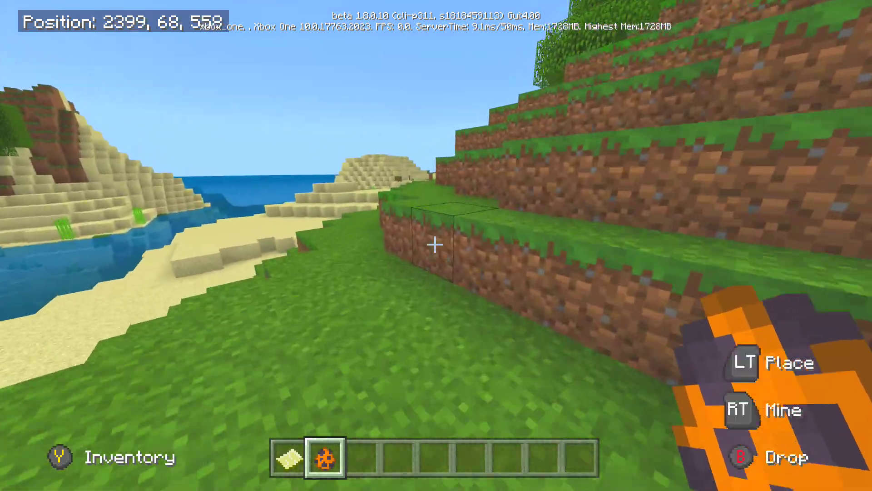
{"action": "key", "text": "w"}
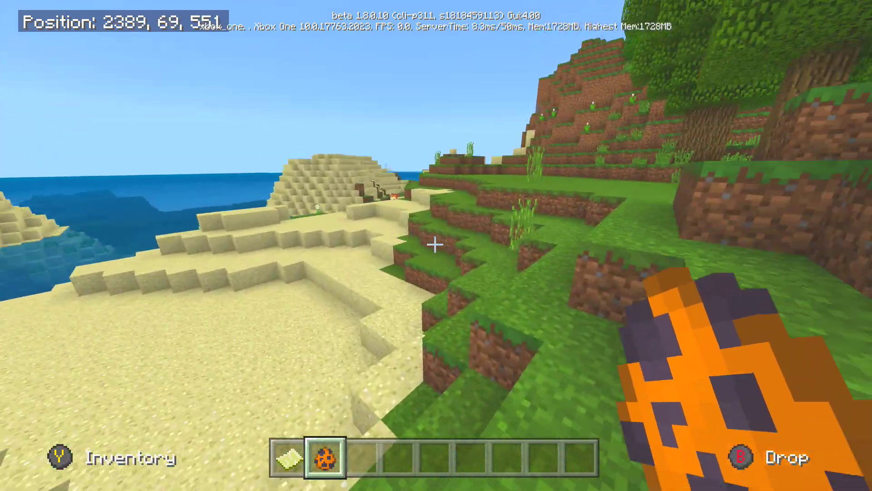
Explore the area beyond the trees, walking past the pond into the open meadow
{"action": "key", "text": "w"}
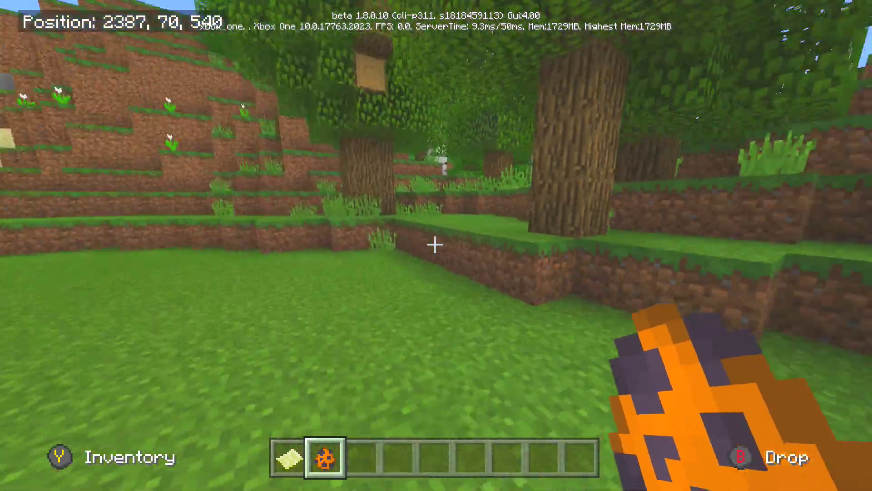
{"action": "key", "text": "w"}
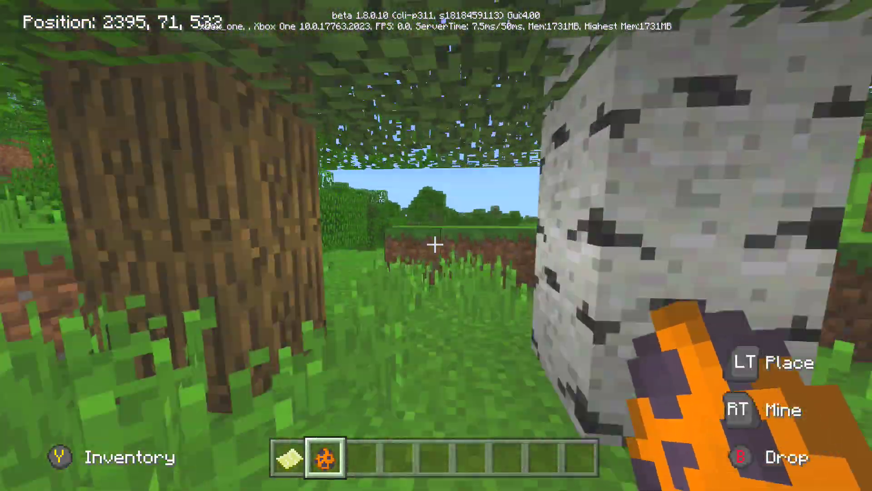
{"action": "key", "text": "w"}
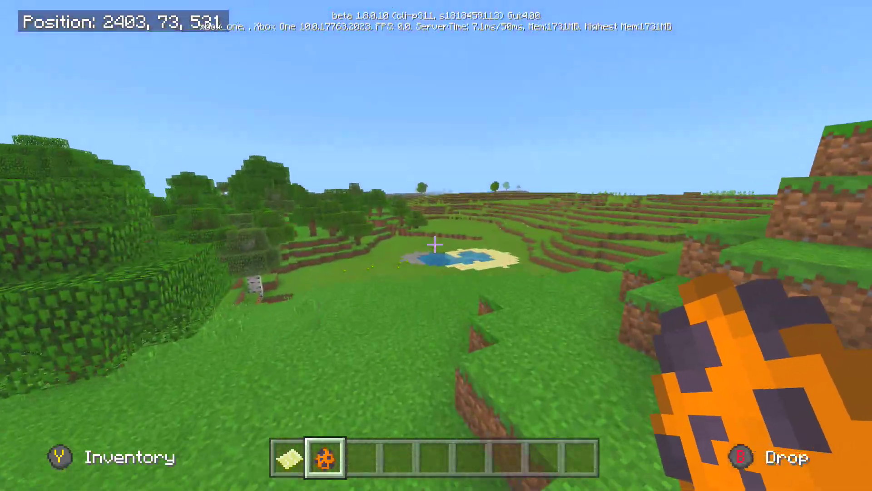
{"action": "key", "text": "w"}
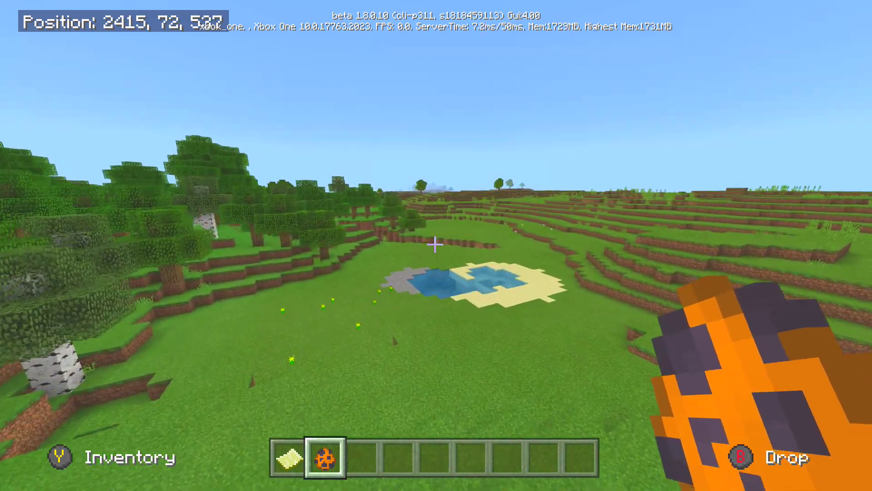
{"action": "key", "text": "w"}
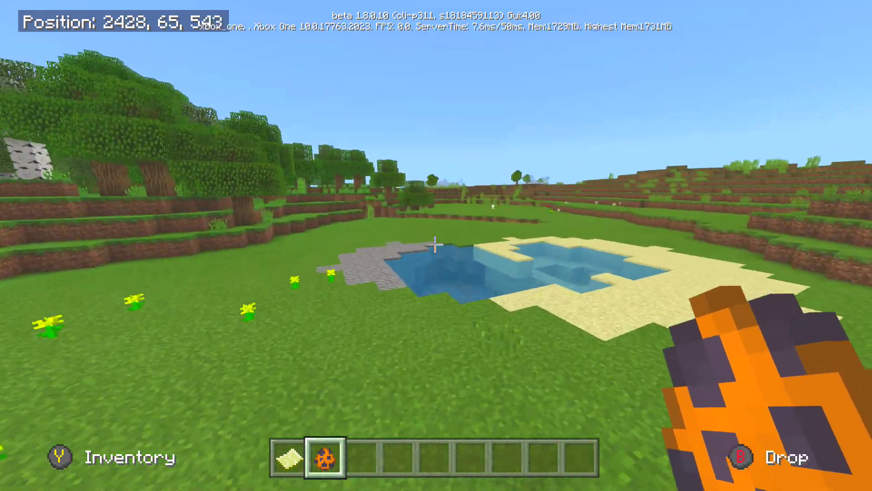
{"action": "key", "text": "w"}
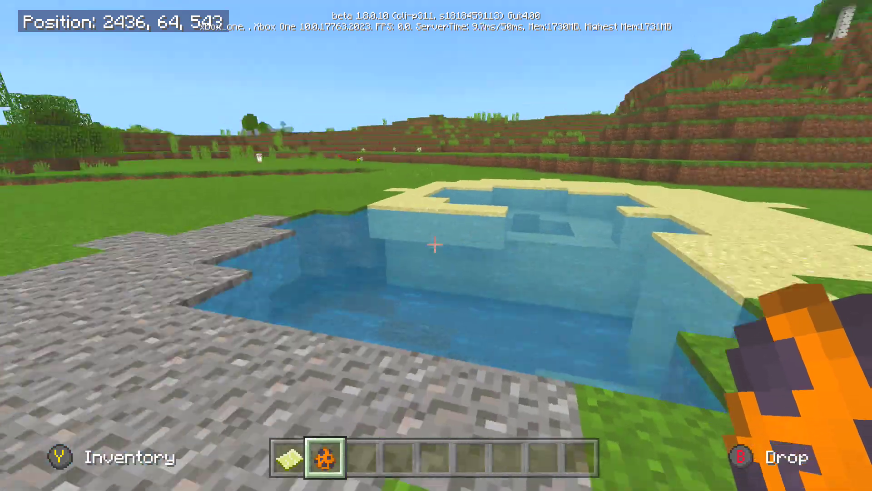
{"action": "key", "text": "w"}
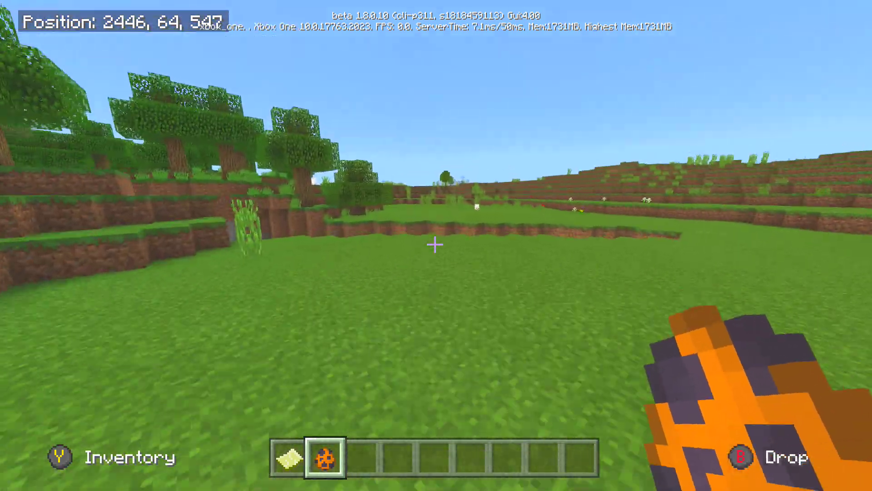
{"action": "key", "text": "w"}
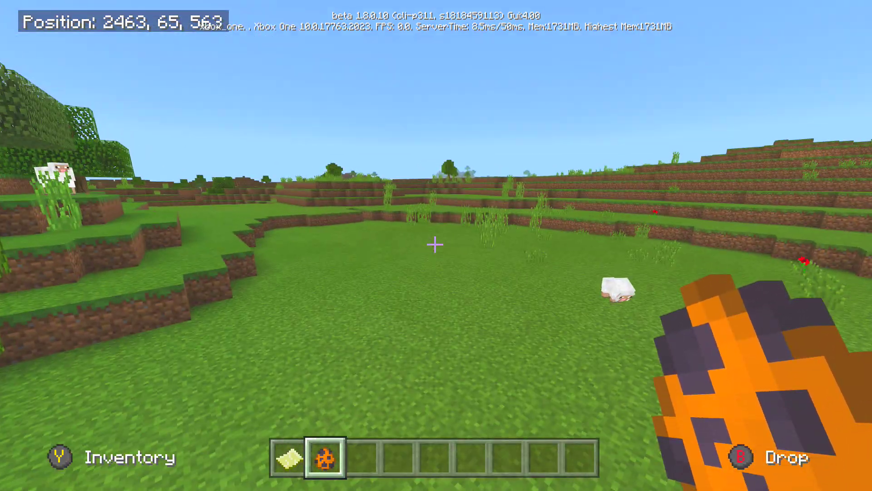
Switch to Microsoft Edge and open the Tyrannosaurus Rex Addon's MediaFire download page from its mcpedl.com page
{"action": "key", "text": "super"}
{"action": "key", "text": "Return"}
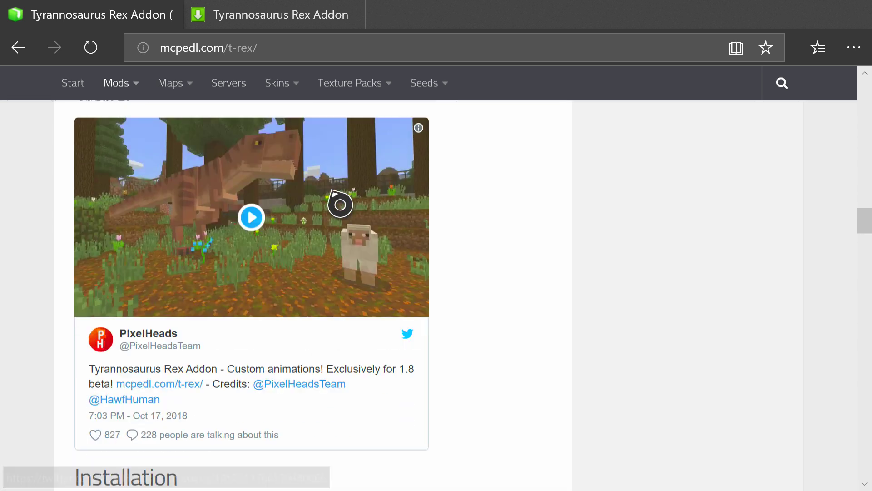
{"action": "scroll", "coordinate": [274, 288], "scroll_direction": "up", "scroll_amount": 9}
{"action": "scroll", "coordinate": [274, 288], "scroll_direction": "down", "scroll_amount": 18}
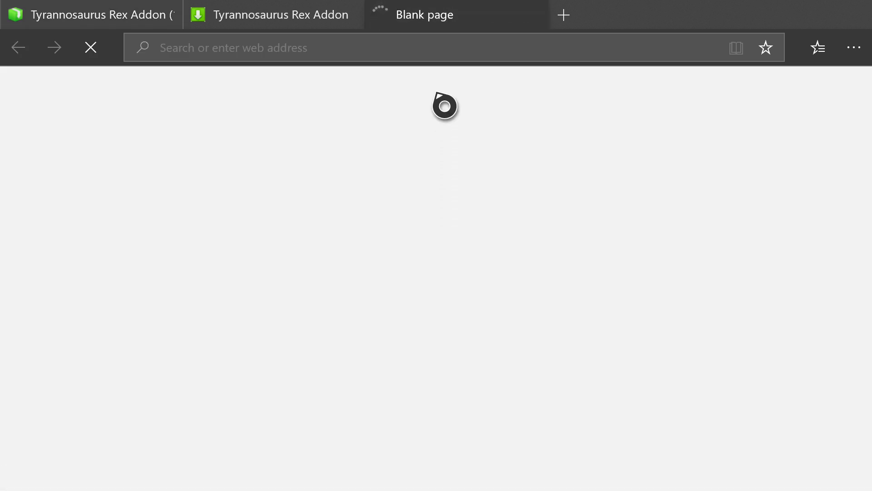
{"action": "mouse_move", "coordinate": [464, 86]}
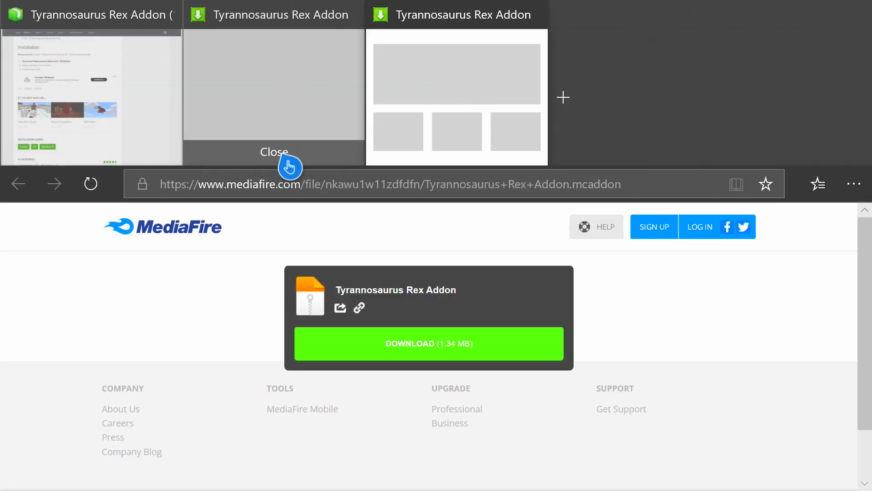
Close the duplicate Tyrannosaurus Rex Addon tab, keeping one MediaFire download page open
{"action": "left_click", "coordinate": [288, 161]}
{"action": "left_click", "coordinate": [486, 190]}
{"action": "left_click", "coordinate": [479, 112]}
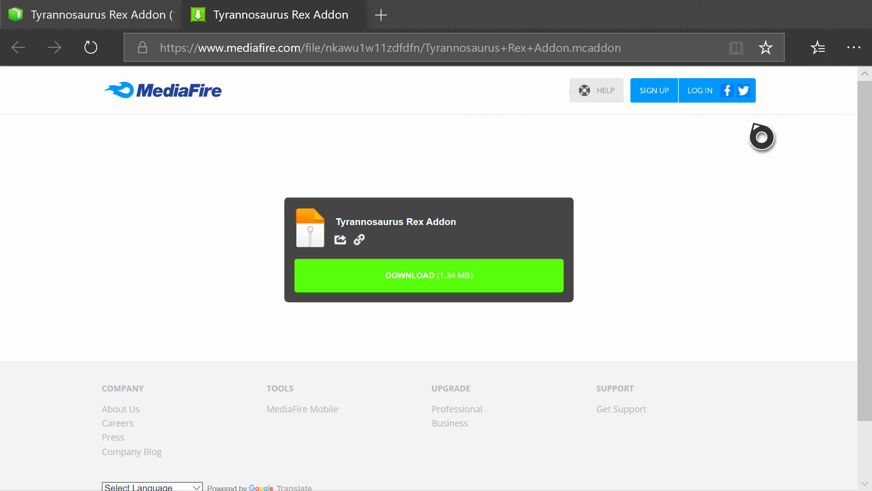
Download the Tyrannosaurus Rex Addon from MediaFire and save it as an .mcaddon file in the Downloads folder
{"action": "left_click", "coordinate": [468, 291]}
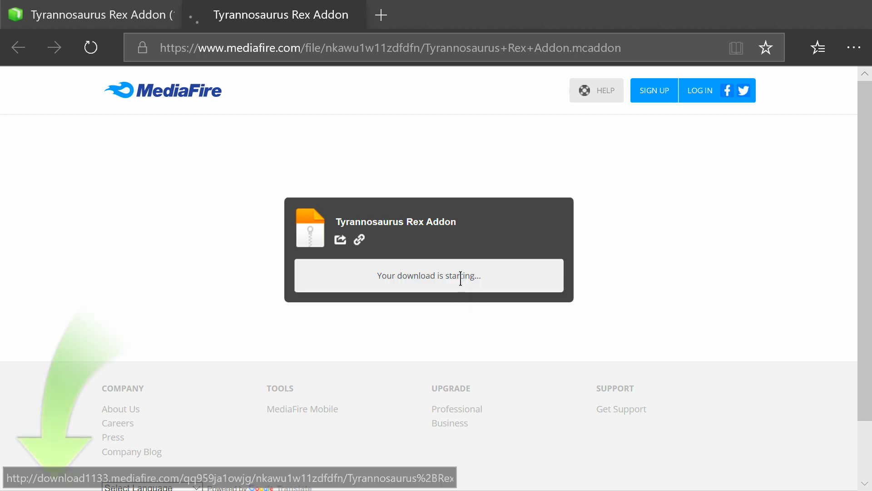
{"action": "left_click", "coordinate": [618, 454]}
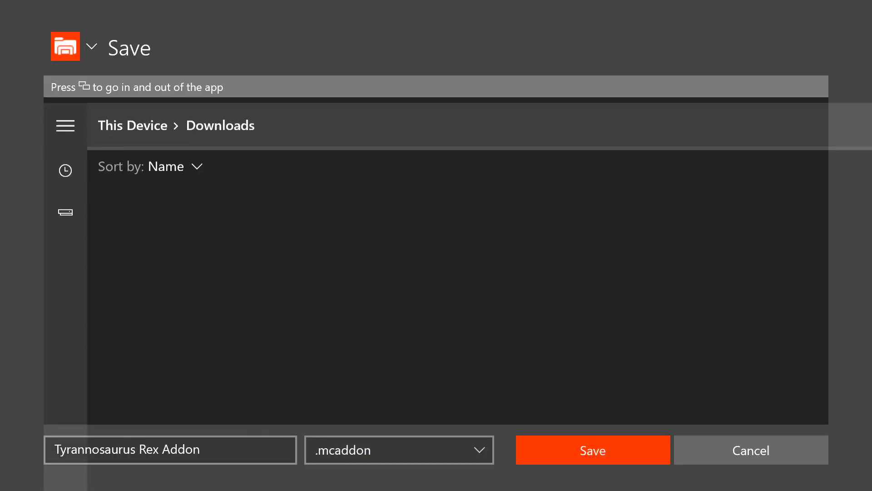
{"action": "key", "text": "Down"}
{"action": "key", "text": "Down"}
{"action": "key", "text": "Left"}
{"action": "key", "text": "Return"}
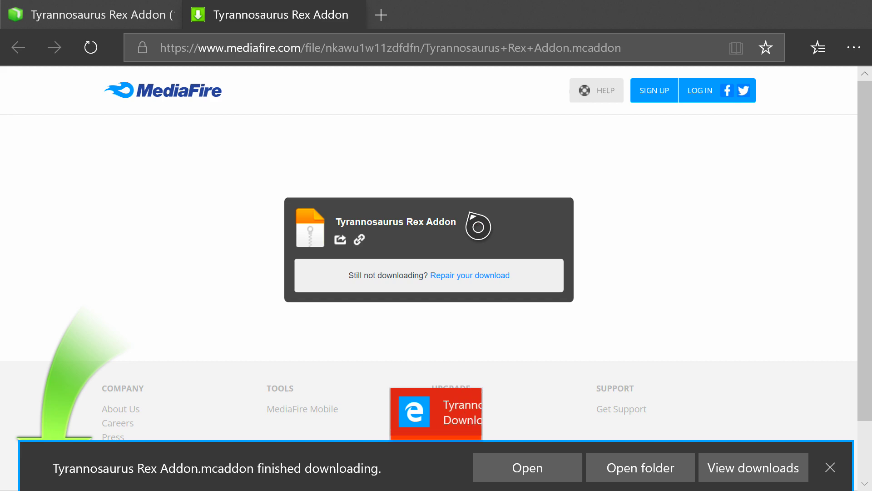
Switch to File Explorer and rename the downloaded Tyrannosaurus Rex Addon.mcaddon in Downloads to Tyrannosaurus Rex Addon.zip
{"action": "key", "text": "super"}
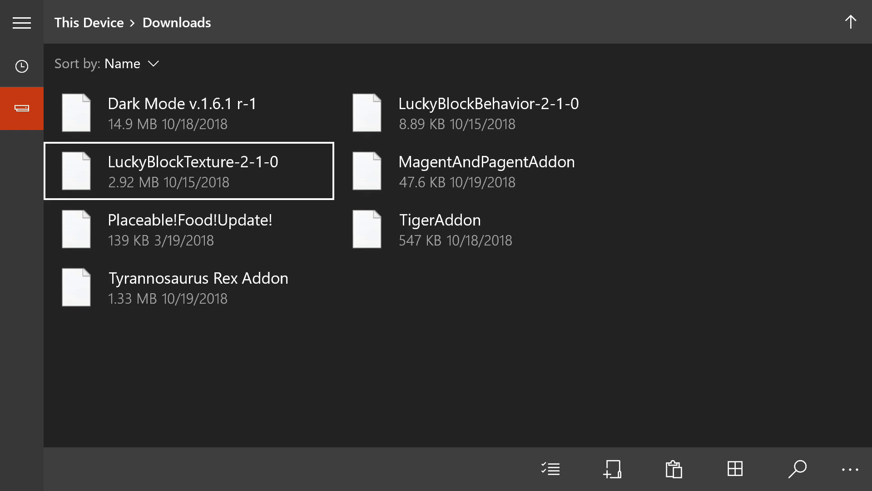
{"action": "key", "text": "Down"}
{"action": "key", "text": "Down"}
{"action": "key", "text": "shift+F10"}
{"action": "key", "text": "Down"}
{"action": "key", "text": "Down"}
{"action": "key", "text": "Down"}
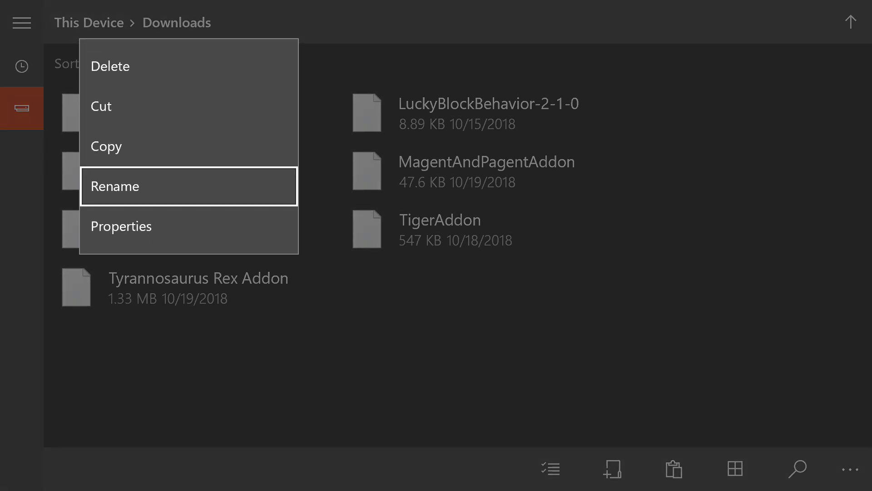
{"action": "key", "text": "Return"}
{"action": "key", "text": "Right"}
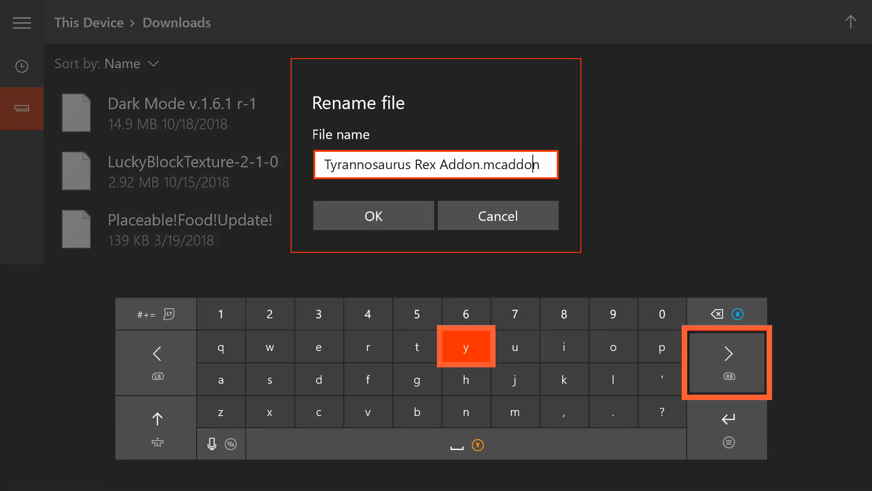
{"action": "key", "text": "Right"}
{"action": "key", "text": "Right"}
{"action": "key", "text": "Up"}
{"action": "key", "text": "BackSpace"}
{"action": "key", "text": "BackSpace"}
{"action": "key", "text": "BackSpace"}
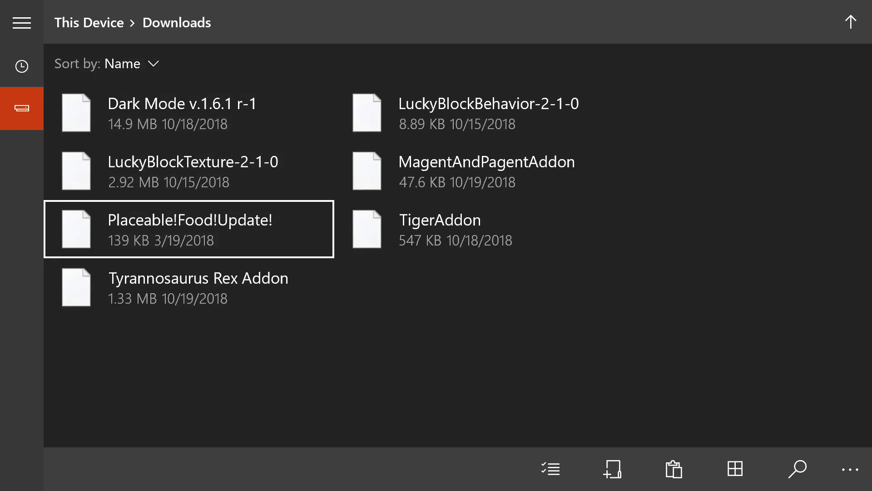
{"action": "key", "text": "Down"}
{"action": "key", "text": "Return"}
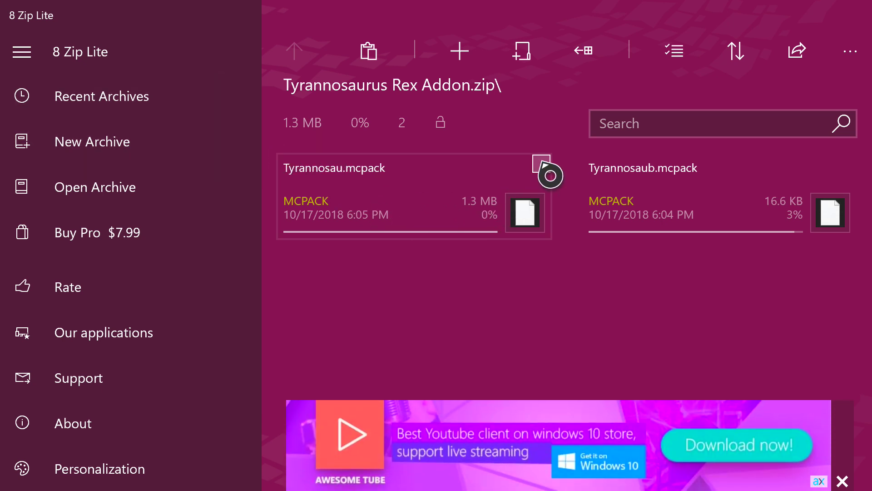
Extract Tyrannosau.mcpack and Tyrannosaub.mcpack from Tyrannosaurus Rex Addon.zip into the Documents > Addons folder
{"action": "left_click", "coordinate": [542, 163]}
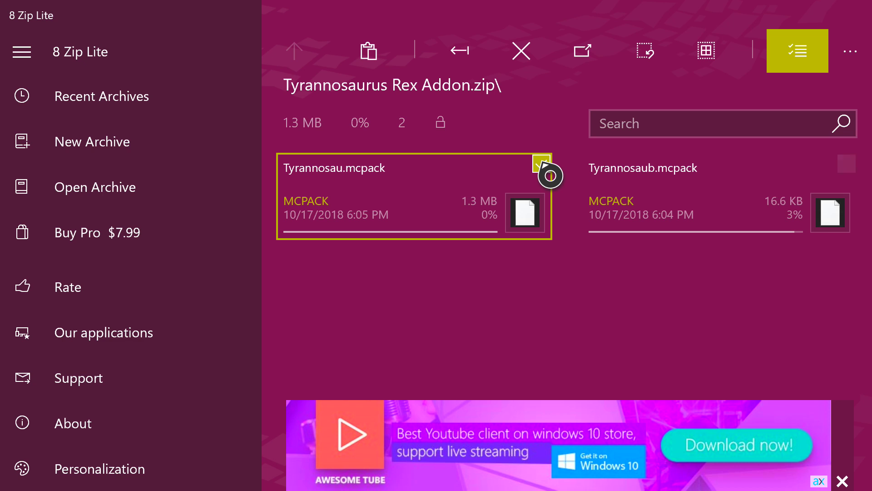
{"action": "left_click", "coordinate": [847, 163]}
{"action": "left_click", "coordinate": [478, 50]}
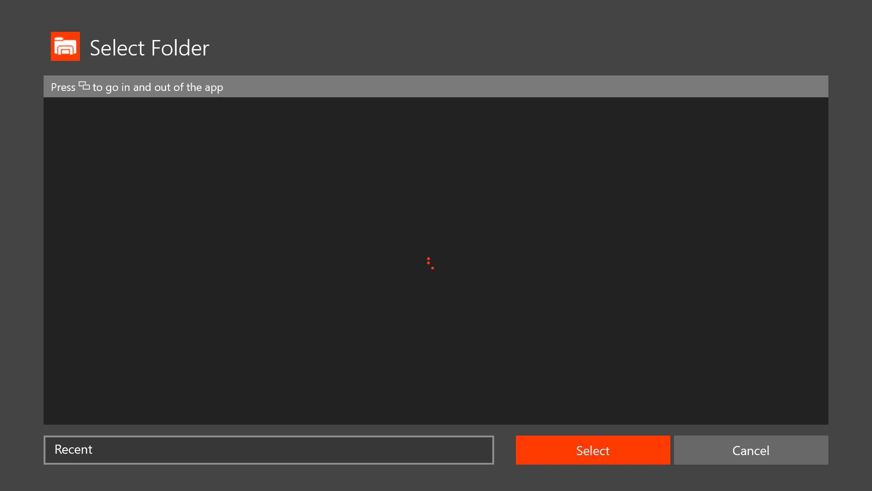
{"action": "key", "text": "Return"}
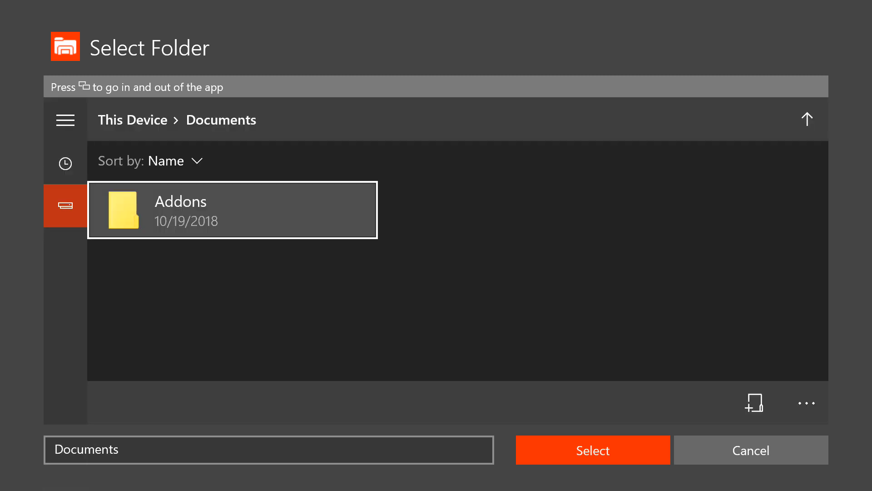
{"action": "key", "text": "Down"}
{"action": "key", "text": "Down"}
{"action": "key", "text": "Down"}
{"action": "key", "text": "Down"}
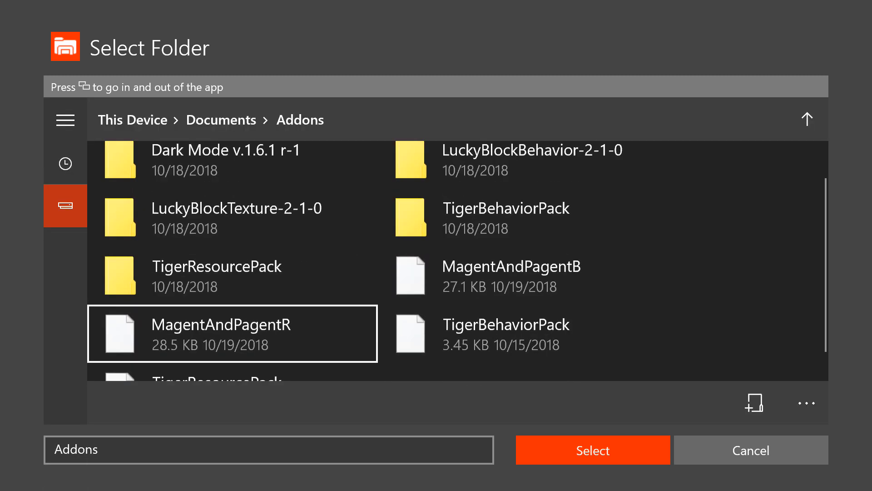
{"action": "key", "text": "Down"}
{"action": "key", "text": "Up"}
{"action": "key", "text": "Up"}
{"action": "key", "text": "Down"}
{"action": "key", "text": "Down"}
{"action": "key", "text": "Right"}
{"action": "key", "text": "Down"}
{"action": "key", "text": "Left"}
{"action": "key", "text": "Return"}
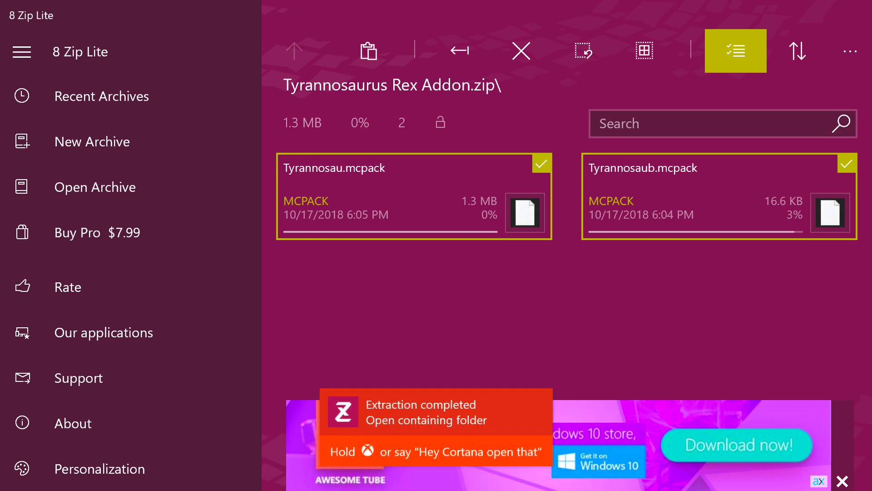
Switch to File Explorer, open Documents > Addons, and select the extracted Tyrannosaub file
{"action": "key", "text": "super"}
{"action": "key", "text": "Down"}
{"action": "key", "text": "Down"}
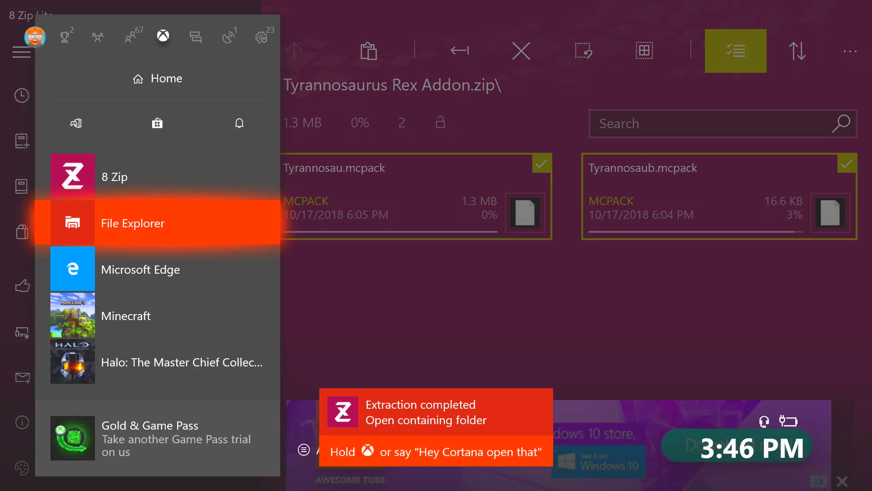
{"action": "key", "text": "Return"}
{"action": "key", "text": "Left"}
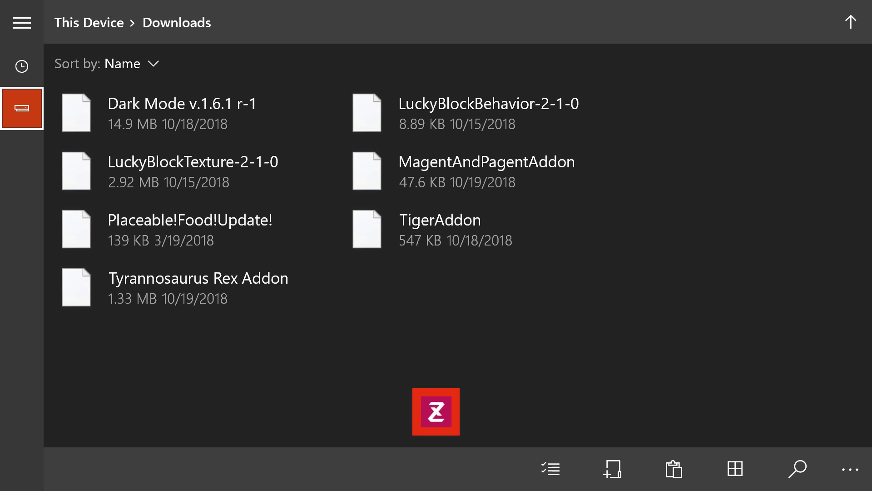
{"action": "key", "text": "Return"}
{"action": "key", "text": "Right"}
{"action": "key", "text": "Down"}
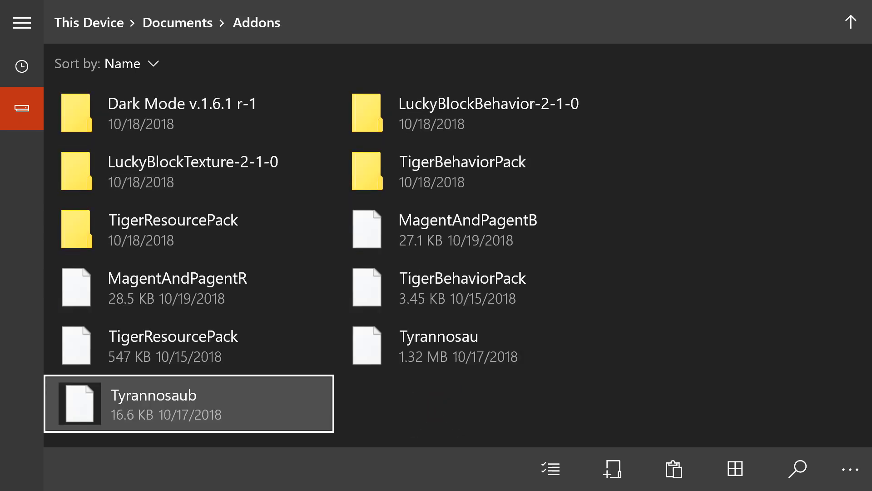
{"action": "key", "text": "Return"}
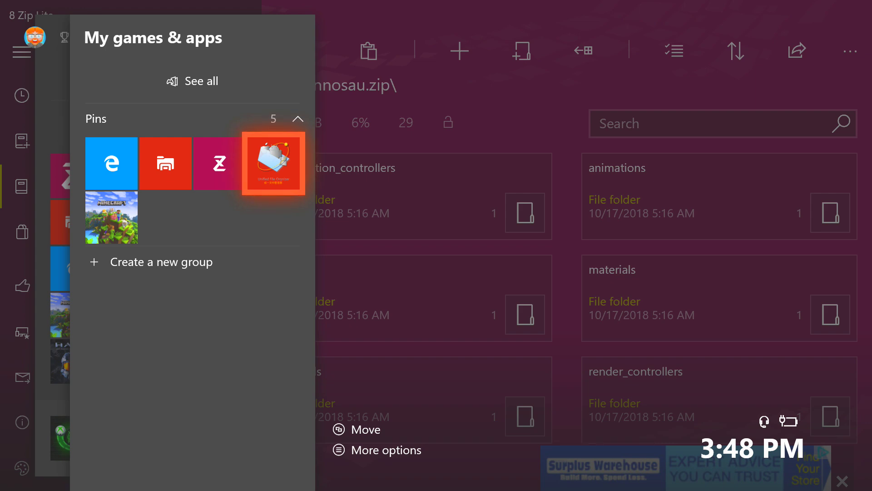
Switch to the UFO Studio file transfer app and open its default folder in File Explorer from the settings page
{"action": "key", "text": "Return"}
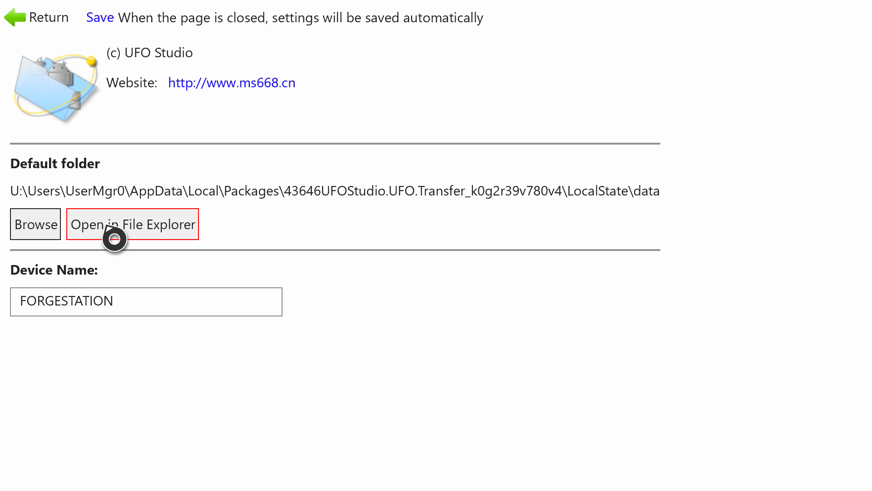
{"action": "left_click", "coordinate": [161, 226]}
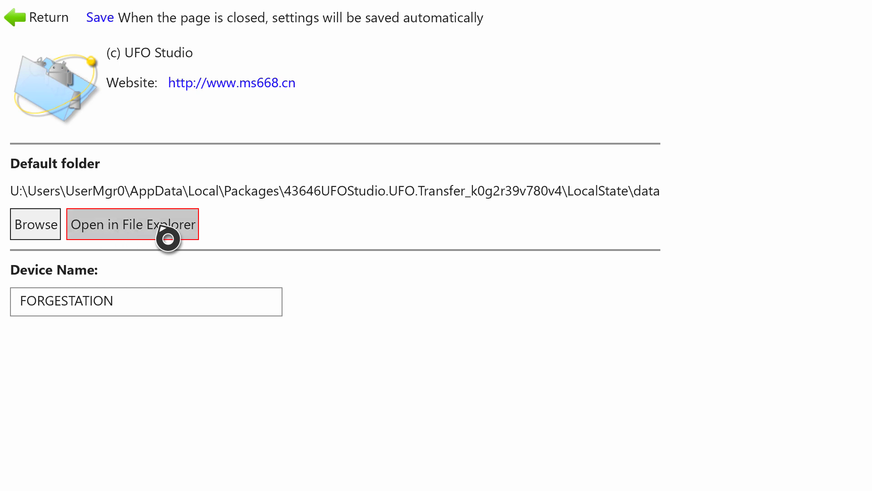
{"action": "left_click", "coordinate": [32, 15]}
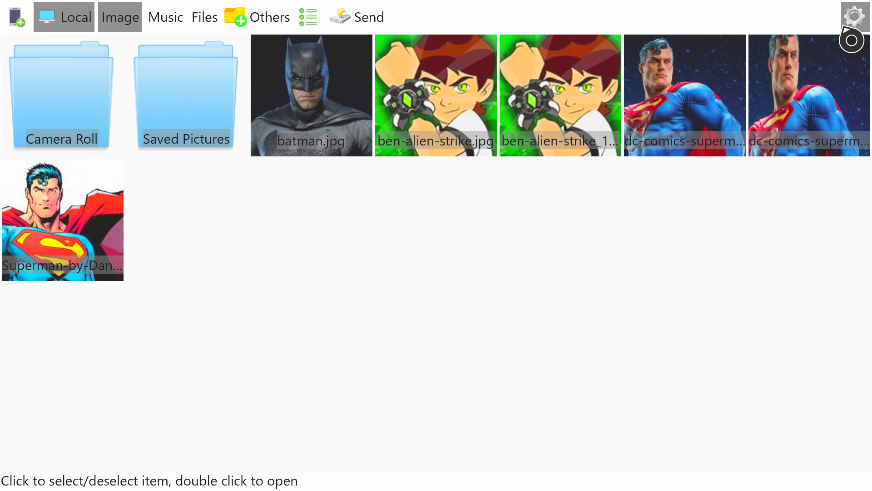
{"action": "left_click", "coordinate": [853, 16]}
{"action": "left_click", "coordinate": [123, 231]}
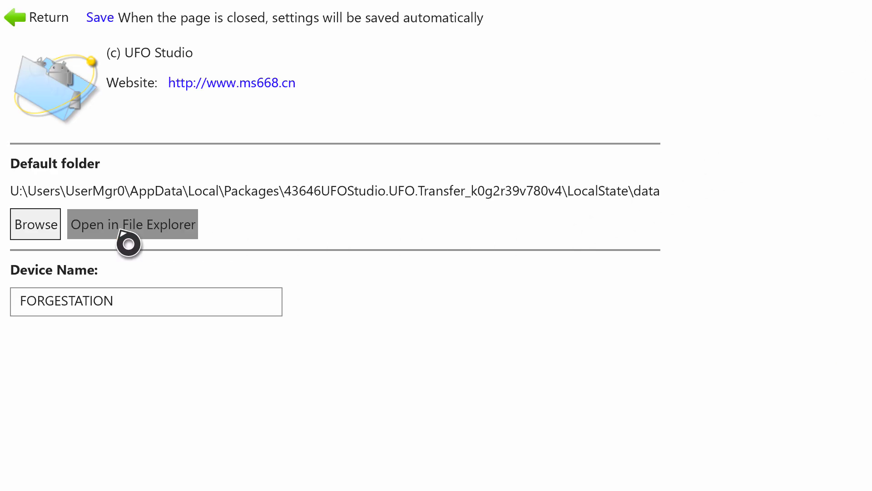
Go up to the AppData > Local > Packages folder and open Microsoft.MinecraftUWPConsole_8wekyb3d8bbwe
{"action": "key", "text": "Left"}
{"action": "key", "text": "Left"}
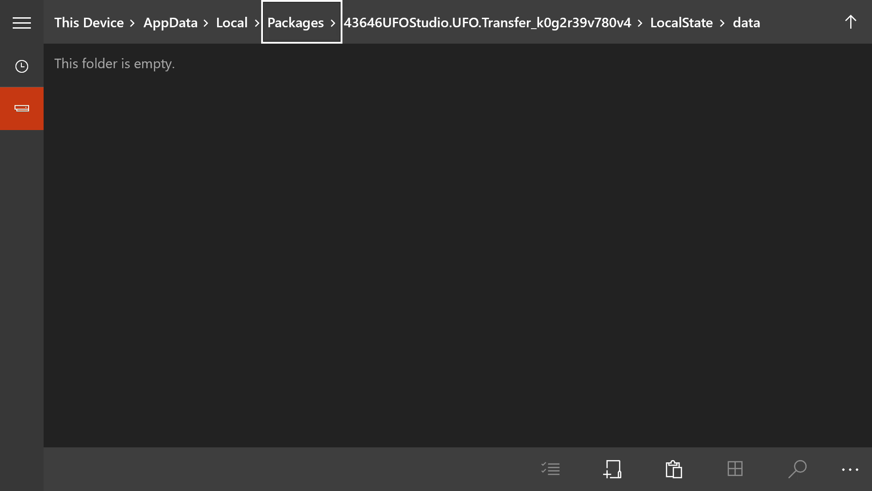
{"action": "key", "text": "Right"}
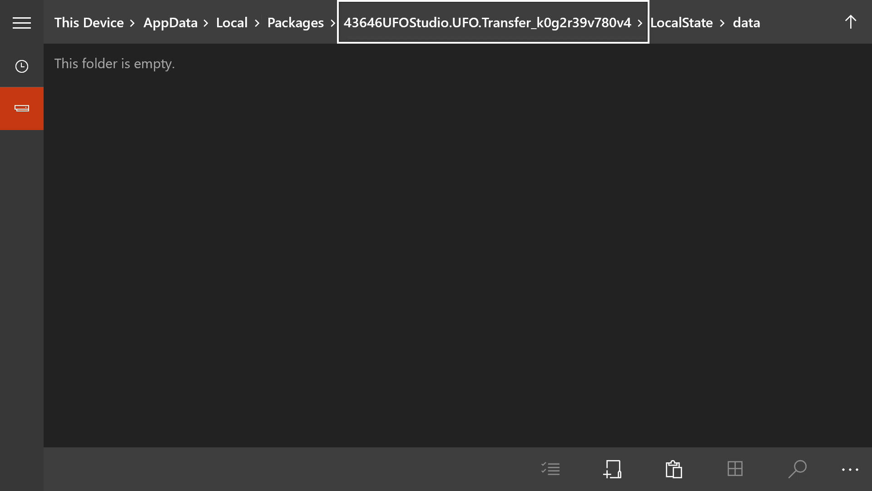
{"action": "key", "text": "Left"}
{"action": "key", "text": "Return"}
{"action": "key", "text": "Down"}
{"action": "key", "text": "Down"}
{"action": "key", "text": "Down"}
{"action": "key", "text": "Down"}
{"action": "key", "text": "Down"}
{"action": "key", "text": "Down"}
{"action": "key", "text": "Right"}
{"action": "key", "text": "Right"}
{"action": "key", "text": "Up"}
{"action": "key", "text": "Down"}
{"action": "key", "text": "Down"}
{"action": "key", "text": "Down"}
{"action": "key", "text": "Down"}
{"action": "key", "text": "Down"}
{"action": "key", "text": "Down"}
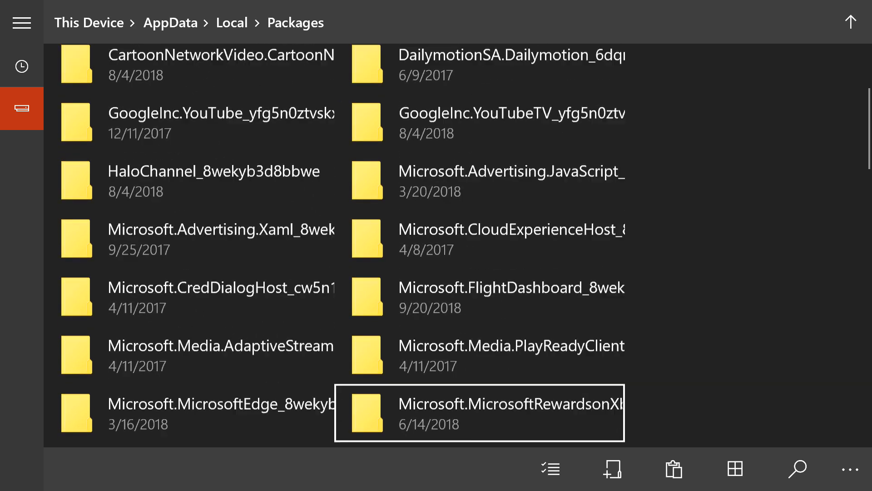
{"action": "key", "text": "Up"}
{"action": "key", "text": "Return"}
Open LocalState > games > com.mojang inside the Minecraft package folder
{"action": "key", "text": "Down"}
{"action": "key", "text": "Down"}
{"action": "key", "text": "Down"}
{"action": "key", "text": "Right"}
{"action": "key", "text": "Up"}
{"action": "key", "text": "Return"}
{"action": "key", "text": "Down"}
{"action": "key", "text": "Return"}
Look over the Behavior_packs, resource_packs and other folders inside com.mojang
{"action": "key", "text": "Down"}
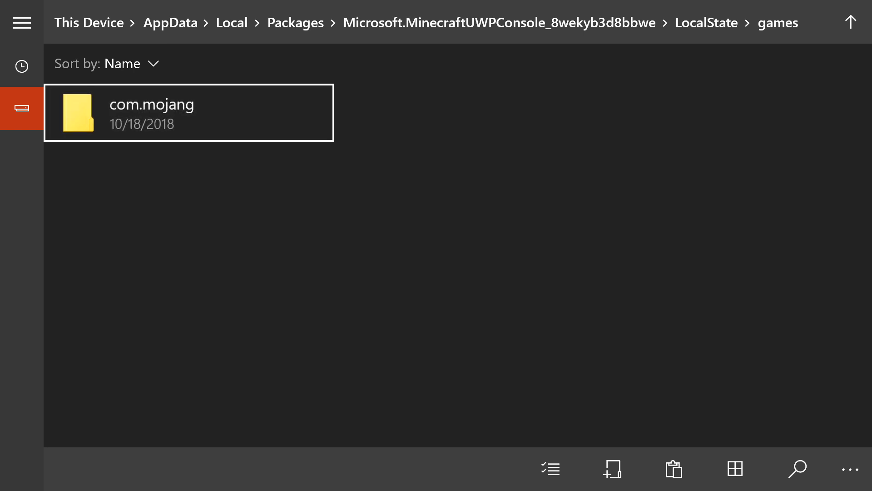
{"action": "key", "text": "Return"}
{"action": "key", "text": "Down"}
{"action": "key", "text": "Right"}
{"action": "key", "text": "Down"}
{"action": "key", "text": "Left"}
{"action": "key", "text": "Down"}
{"action": "key", "text": "Up"}
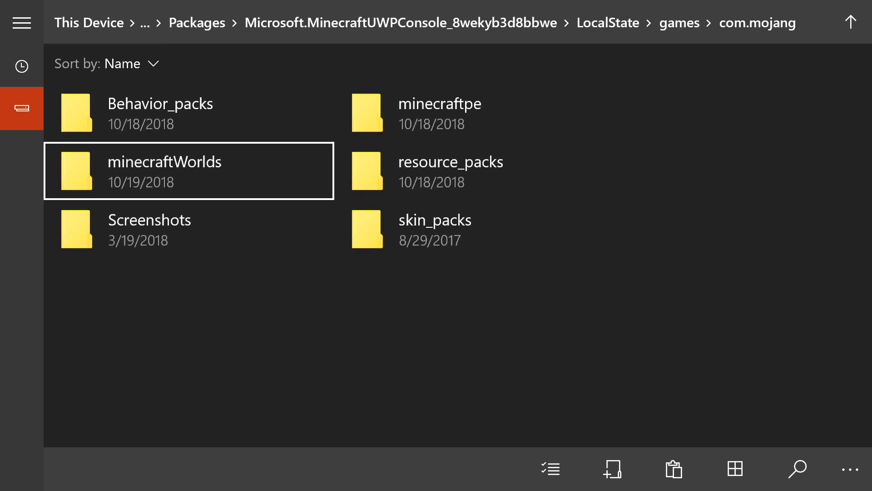
{"action": "key", "text": "Right"}
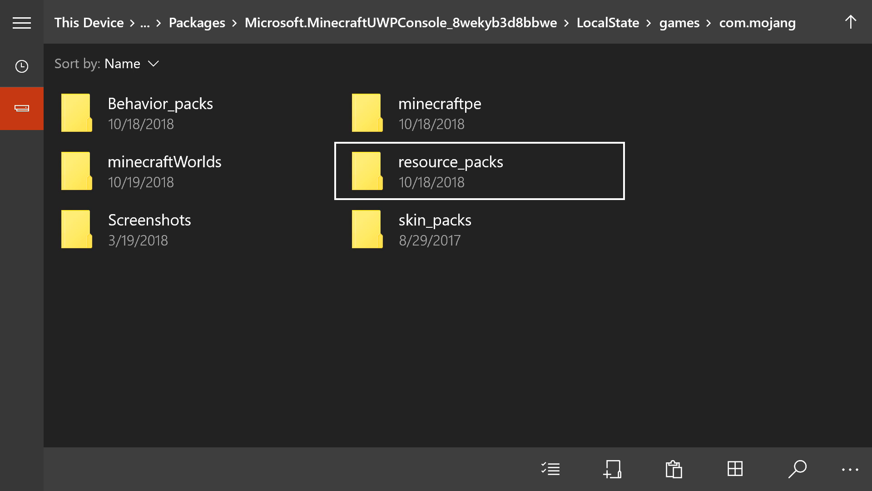
{"action": "key", "text": "Left"}
{"action": "key", "text": "Right"}
{"action": "key", "text": "Left"}
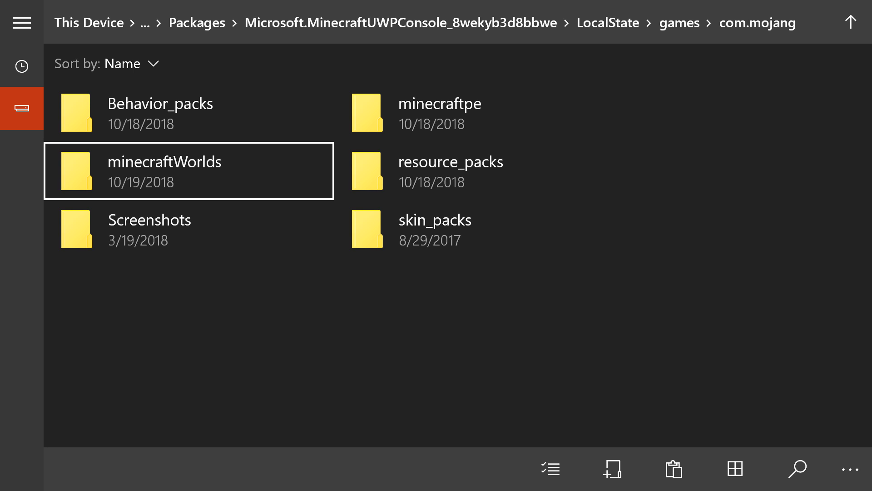
Return to This Device and open the Documents > Addons folder
{"action": "key", "text": "Left"}
{"action": "key", "text": "Return"}
{"action": "key", "text": "Right"}
{"action": "key", "text": "Right"}
{"action": "key", "text": "Down"}
{"action": "key", "text": "Left"}
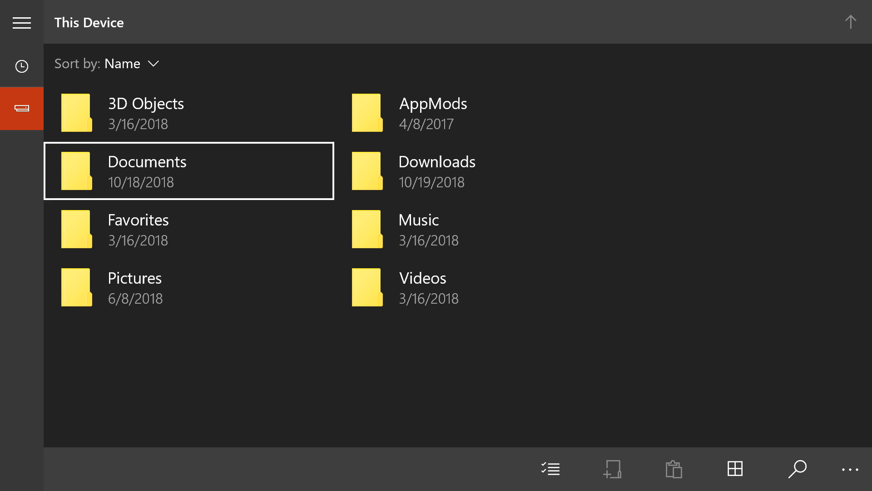
{"action": "key", "text": "Return"}
{"action": "key", "text": "Down"}
{"action": "key", "text": "Return"}
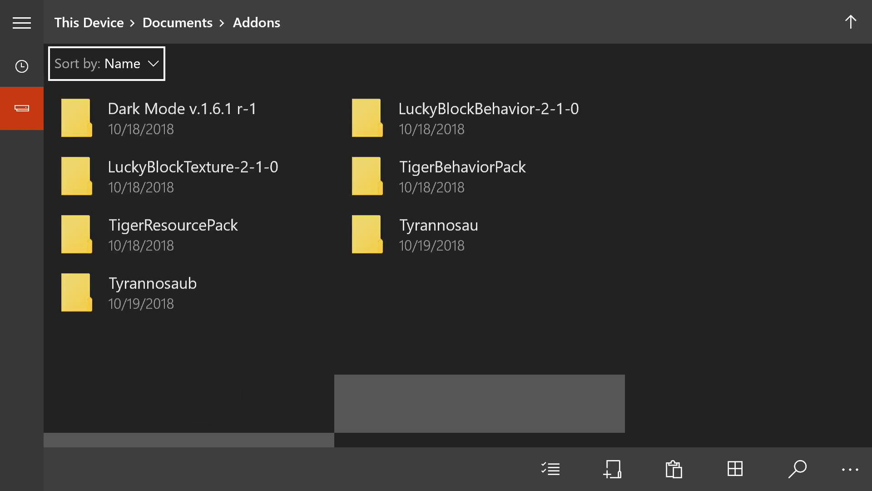
Copy the unpacked Tyrannosau folder in Documents > Addons
{"action": "key", "text": "Down"}
{"action": "key", "text": "Right"}
{"action": "key", "text": "Down"}
{"action": "key", "text": "Down"}
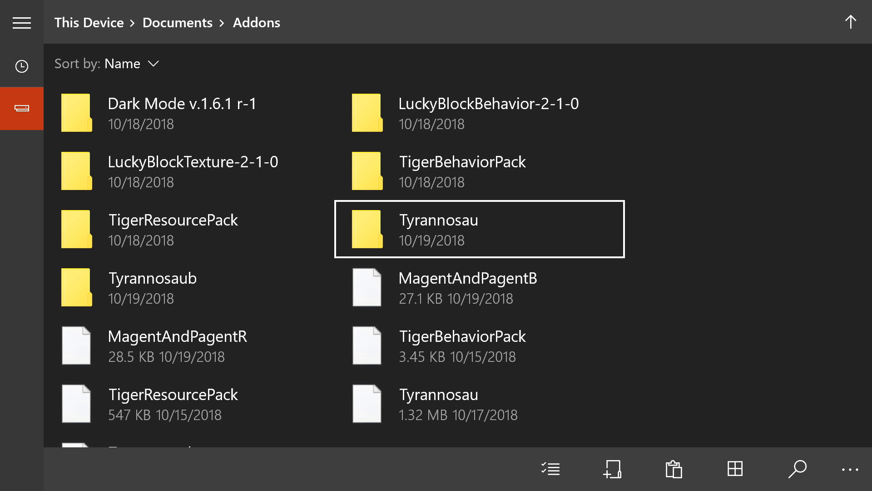
{"action": "key", "text": "Menu"}
{"action": "key", "text": "Down"}
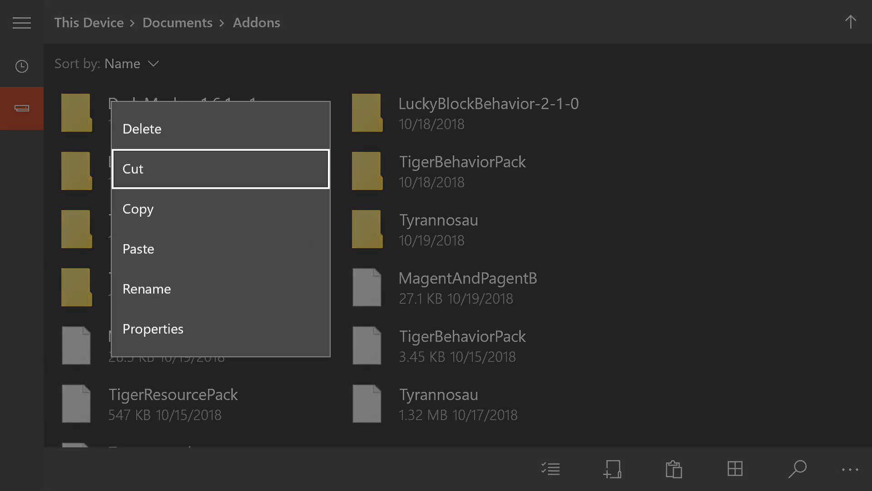
{"action": "key", "text": "Down"}
{"action": "key", "text": "Return"}
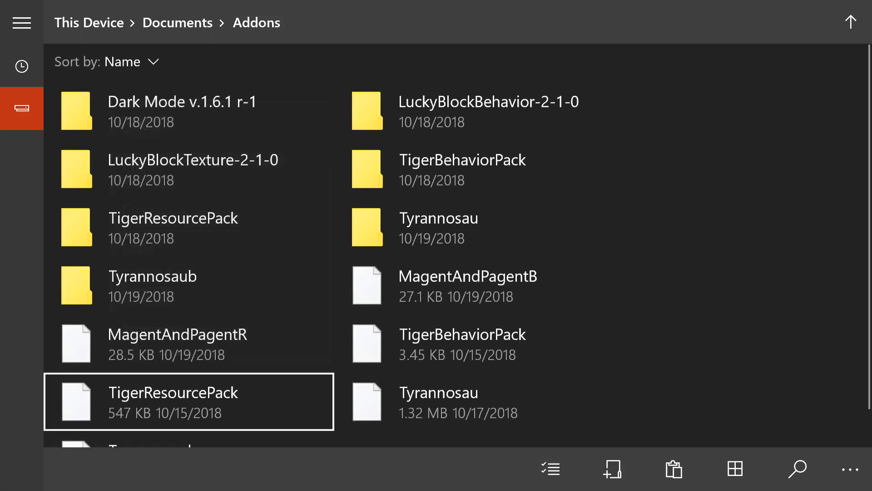
Leave the Addons folder and go back to Minecraft's LocalState > games > com.mojang folder
{"action": "key", "text": "BackSpace"}
{"action": "key", "text": "BackSpace"}
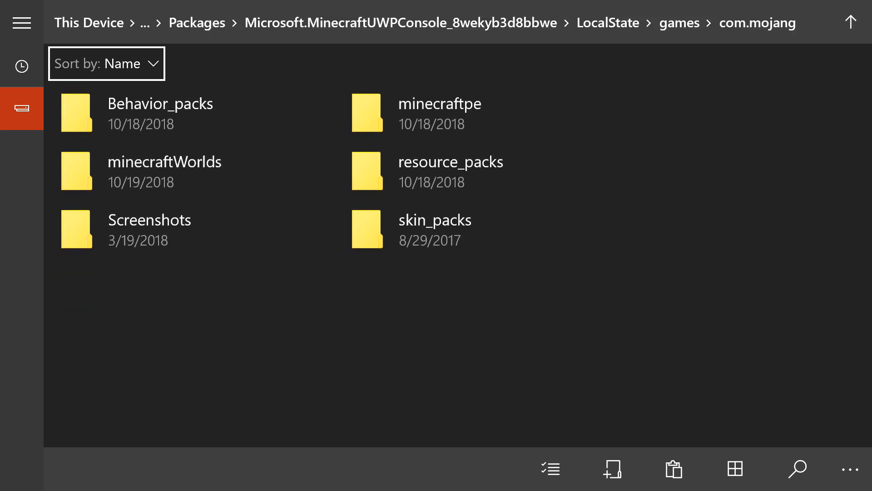
{"action": "key", "text": "Tab"}
{"action": "key", "text": "Right"}
{"action": "key", "text": "Down"}
{"action": "key", "text": "Down"}
{"action": "key", "text": "Left"}
{"action": "key", "text": "Up"}
{"action": "key", "text": "Up"}
{"action": "key", "text": "Right"}
{"action": "key", "text": "Down"}
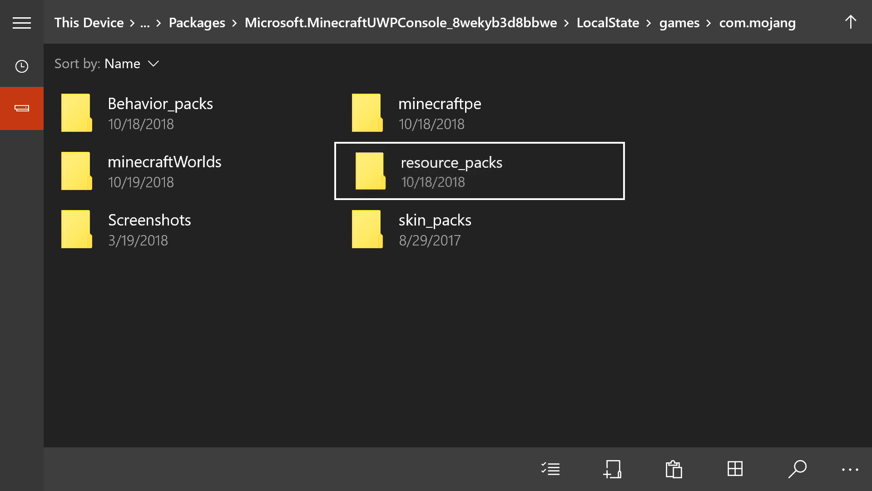
Open resource_packs in com.mojang and paste the copied Tyrannosau folder into it
{"action": "key", "text": "Return"}
{"action": "key", "text": "Tab"}
{"action": "key", "text": "Down"}
{"action": "key", "text": "Tab"}
{"action": "key", "text": "Right"}
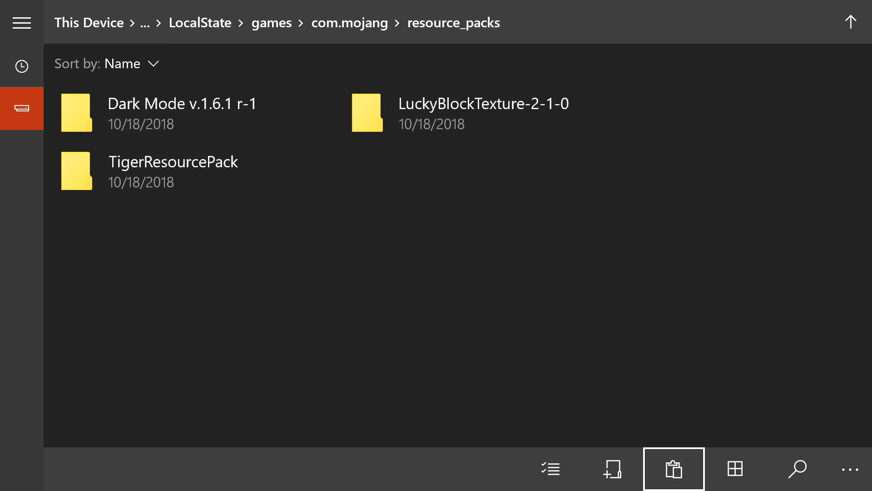
{"action": "key", "text": "shift+Tab"}
{"action": "key", "text": "shift+Tab"}
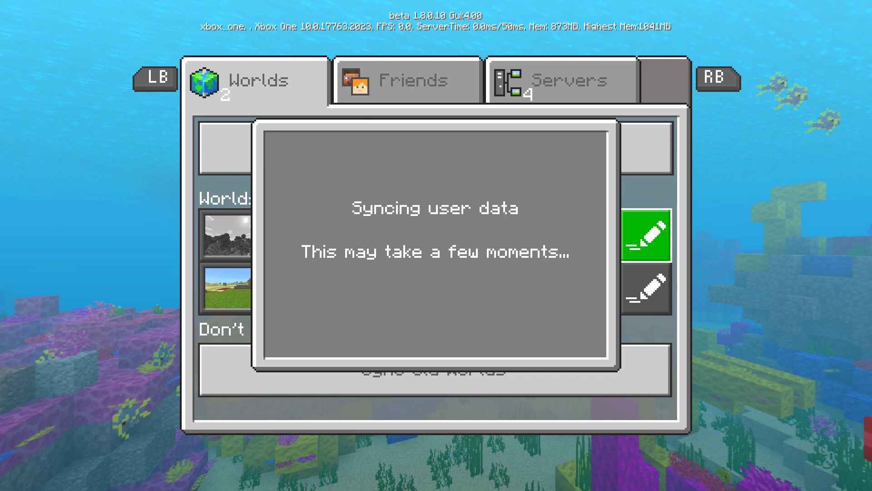
In Minecraft, edit My World and activate the Tyrannosaurus Rex by PixelHeads resource pack
{"action": "key", "text": "Return"}
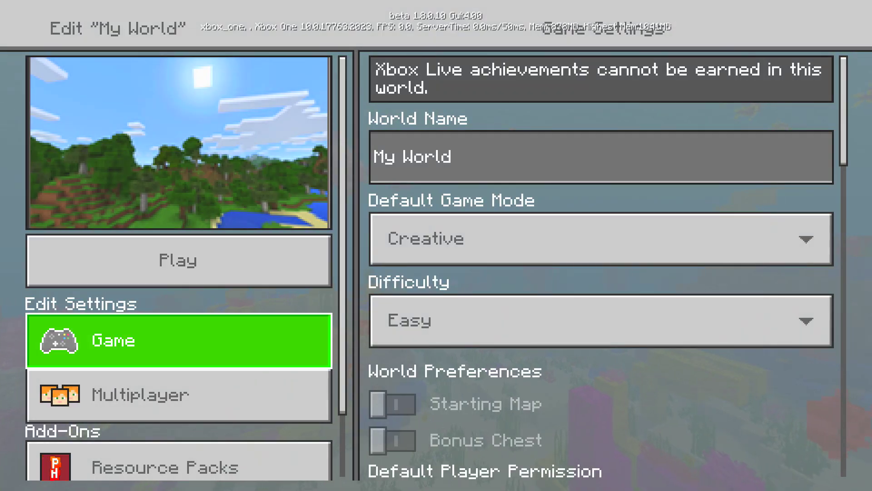
{"action": "key", "text": "Down"}
{"action": "key", "text": "Down"}
{"action": "key", "text": "Right"}
{"action": "key", "text": "Down"}
{"action": "key", "text": "Down"}
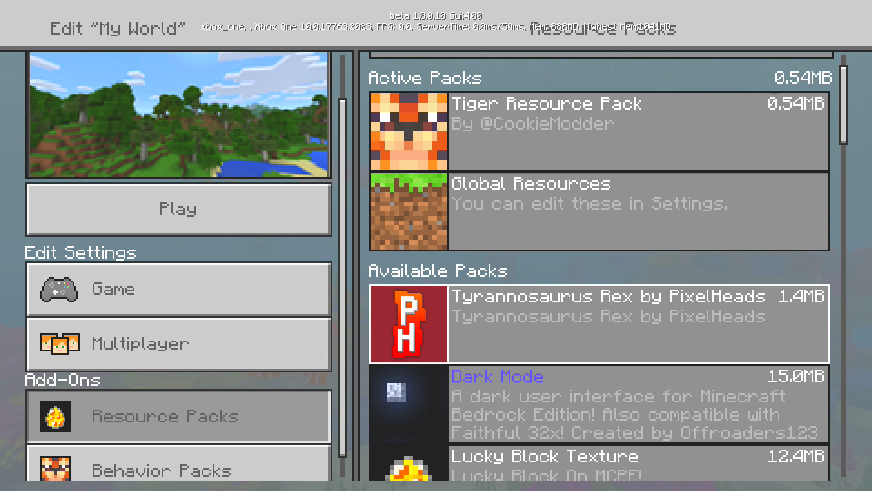
{"action": "key", "text": "Return"}
{"action": "key", "text": "Return"}
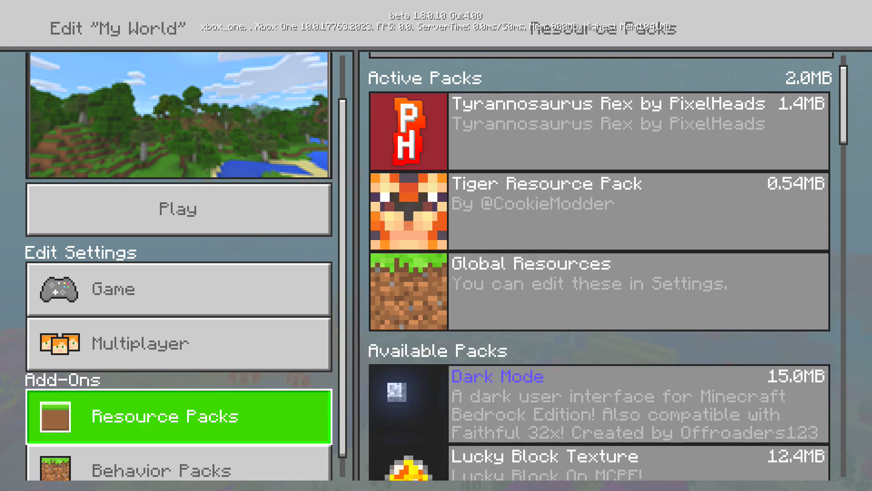
Activate the Tyrannosaurus Rex by PixelHeads behavior pack for My World, accepting that achievements are turned off
{"action": "key", "text": "Down"}
{"action": "key", "text": "Right"}
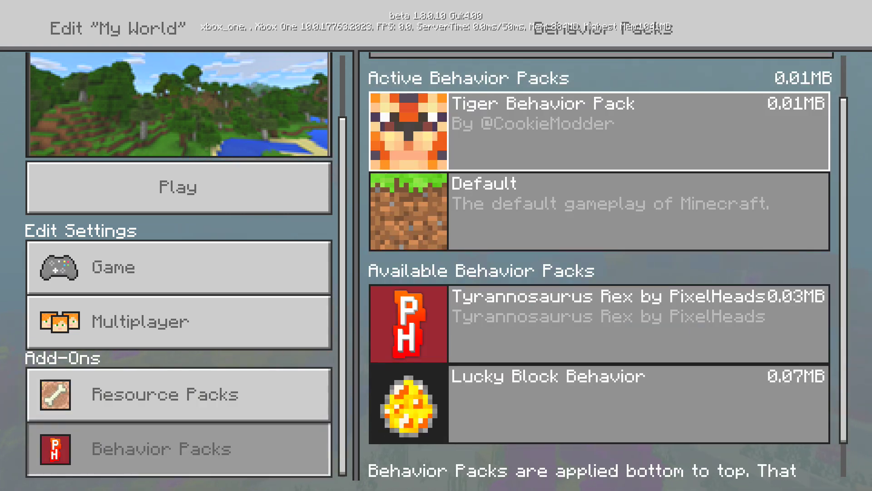
{"action": "key", "text": "Return"}
{"action": "key", "text": "Return"}
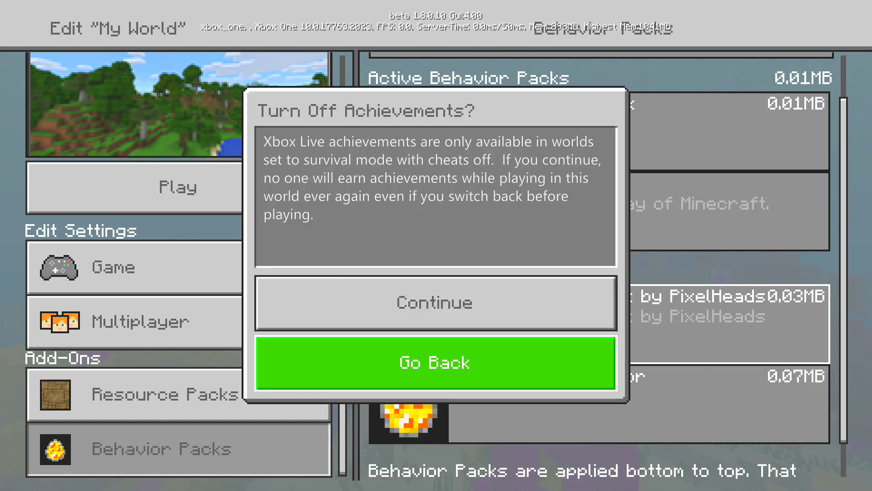
{"action": "key", "text": "Up"}
{"action": "key", "text": "Return"}
Launch My World with the activated Tyrannosaurus Rex packs
{"action": "key", "text": "Up"}
{"action": "key", "text": "Up"}
{"action": "key", "text": "Up"}
{"action": "key", "text": "Up"}
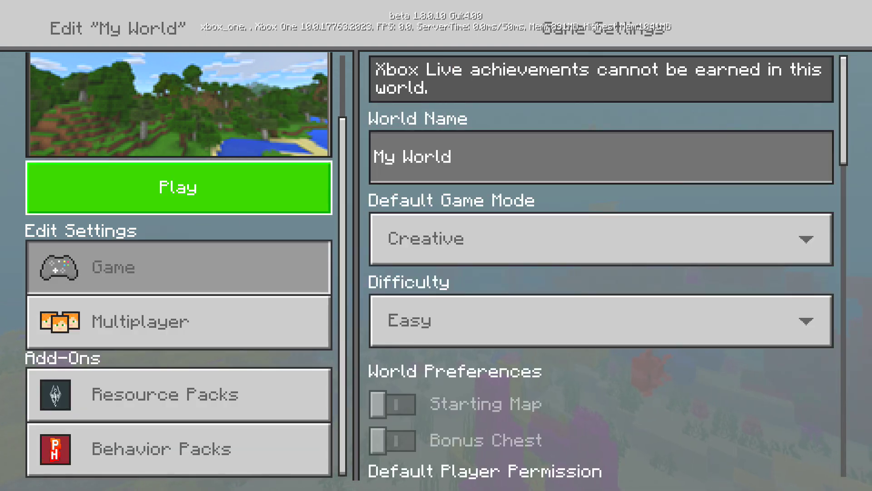
{"action": "key", "text": "Return"}
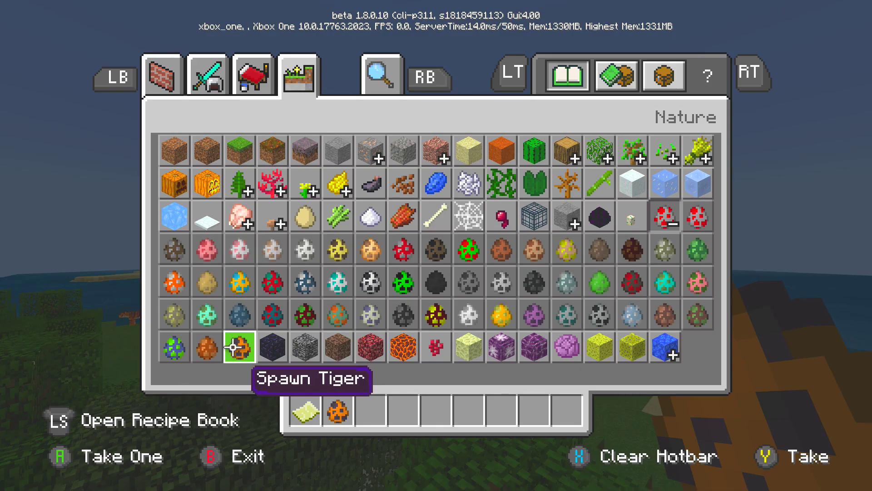
Add the Spawn Tyrannosaurus Rex egg from the Nature items to the hotbar's third slot and hold it in hand
{"action": "key", "text": "Left"}
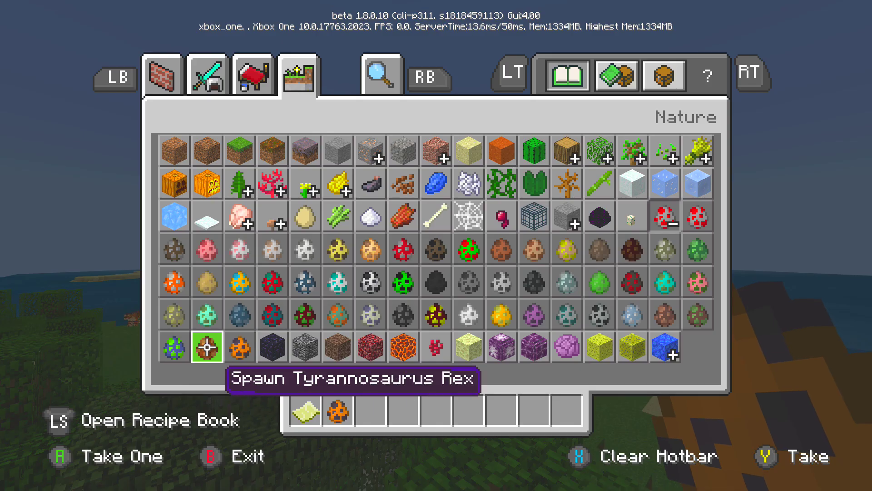
{"action": "key", "text": "Escape"}
{"action": "key", "text": "3"}
Fly across the water to the island's sandy beach, spawn a Tyrannosaurus Rex there and back away from it
{"action": "key", "text": "space"}
{"action": "key", "text": "w"}
{"action": "key", "text": "w"}
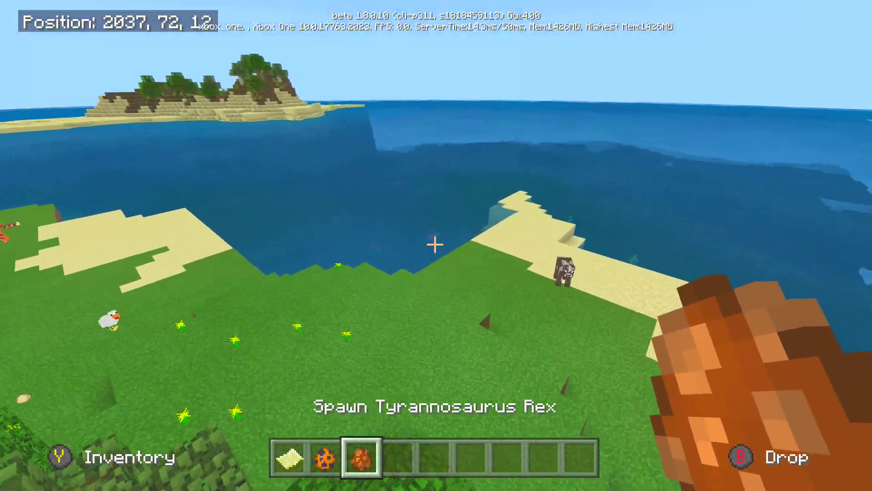
{"action": "key", "text": "w"}
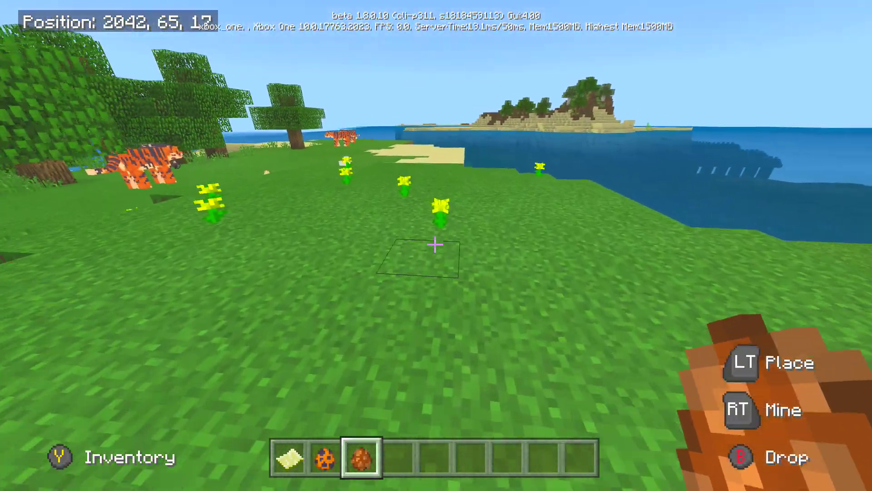
{"action": "key", "text": "space"}
{"action": "key", "text": "w"}
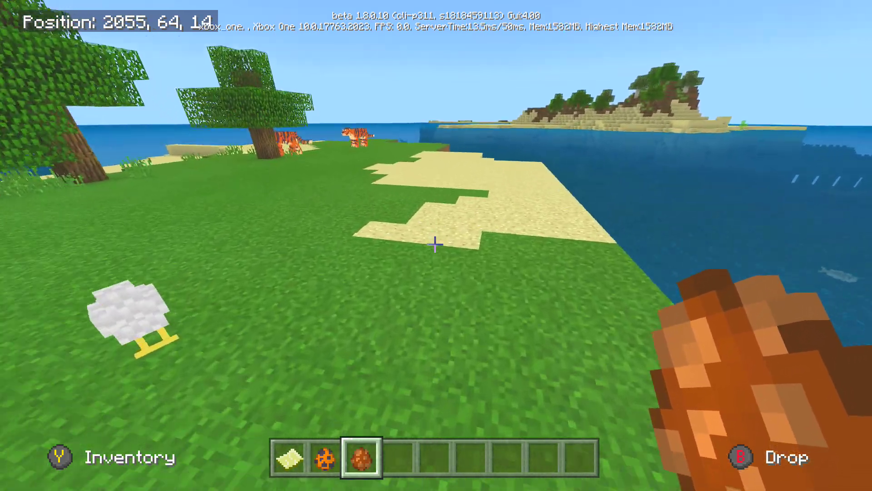
{"action": "key", "text": "w"}
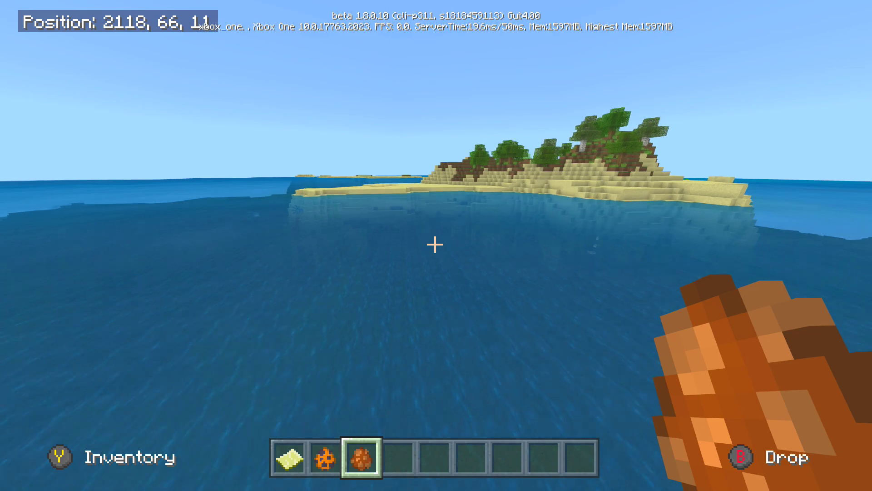
{"action": "key", "text": "w"}
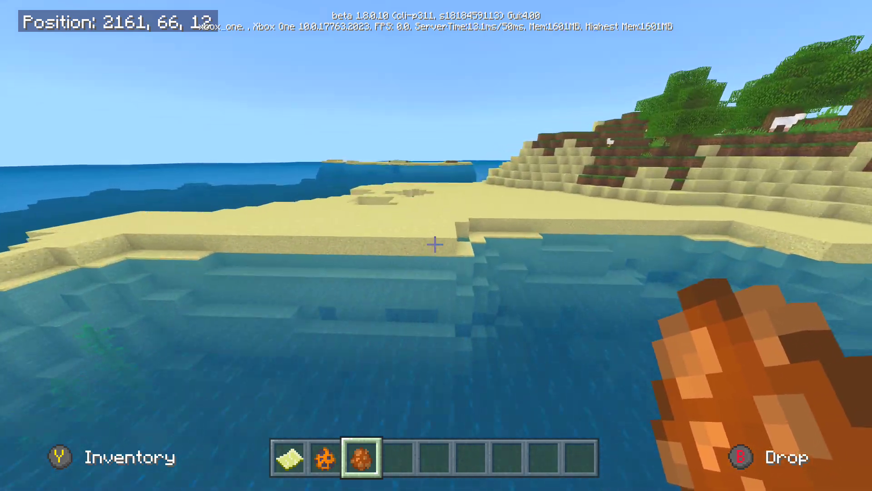
{"action": "key", "text": "w"}
{"action": "right_click", "coordinate": [435, 244]}
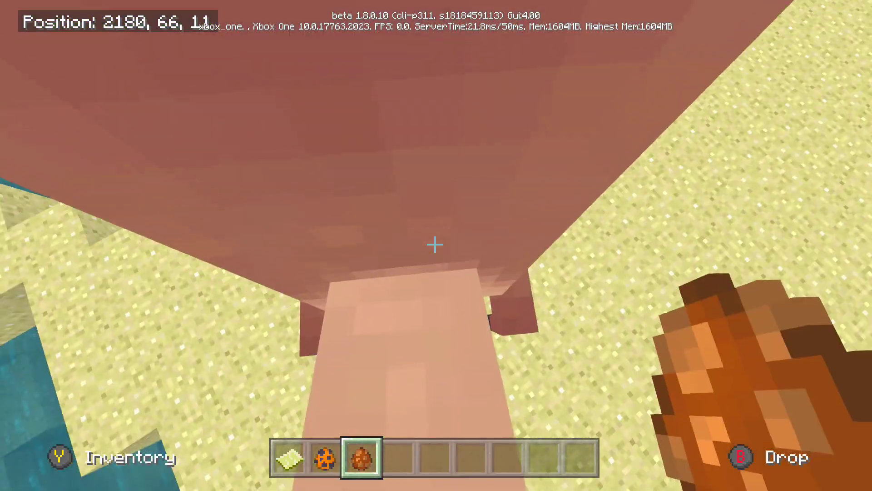
{"action": "key", "text": "s"}
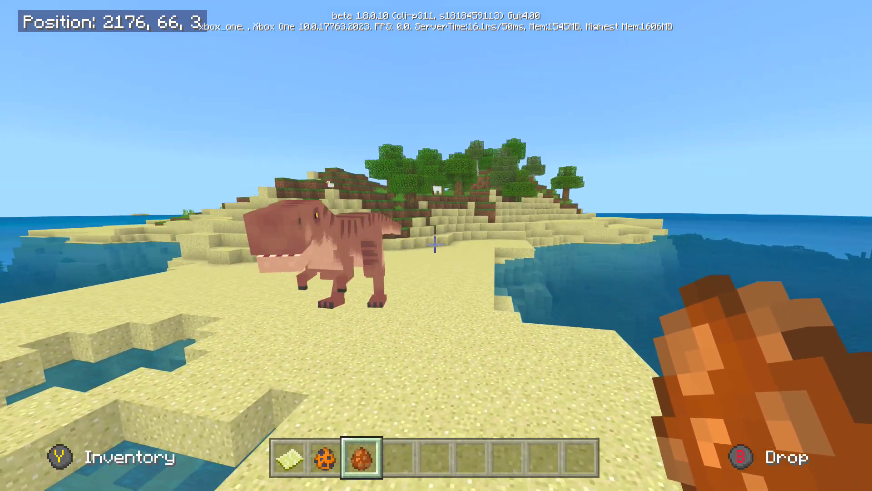
Spawn a second Tyrannosaurus Rex next to the first one on the beach and move off to view both
{"action": "key", "text": "w"}
{"action": "right_click", "coordinate": [435, 245]}
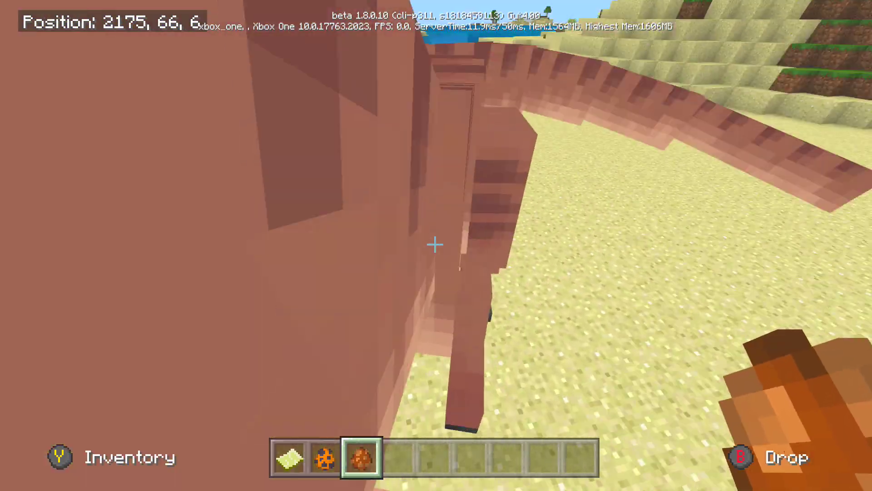
{"action": "key", "text": "s"}
{"action": "key", "text": "w"}
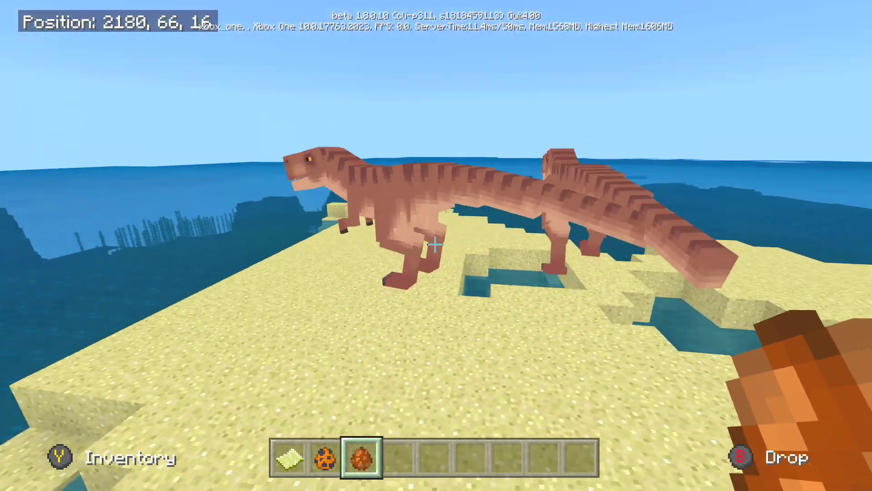
Check the game mode and difficulty in My World's game settings and return to the game
{"action": "key", "text": "Escape"}
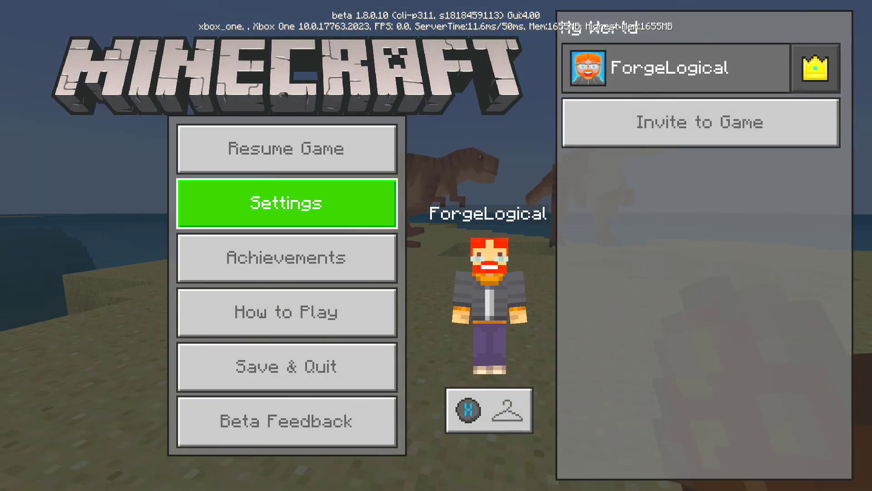
{"action": "key", "text": "Return"}
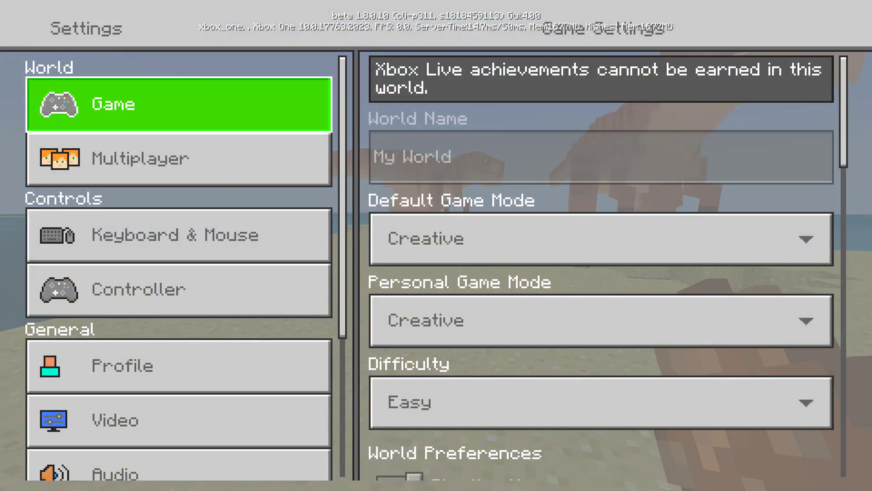
{"action": "key", "text": "Escape"}
{"action": "key", "text": "Escape"}
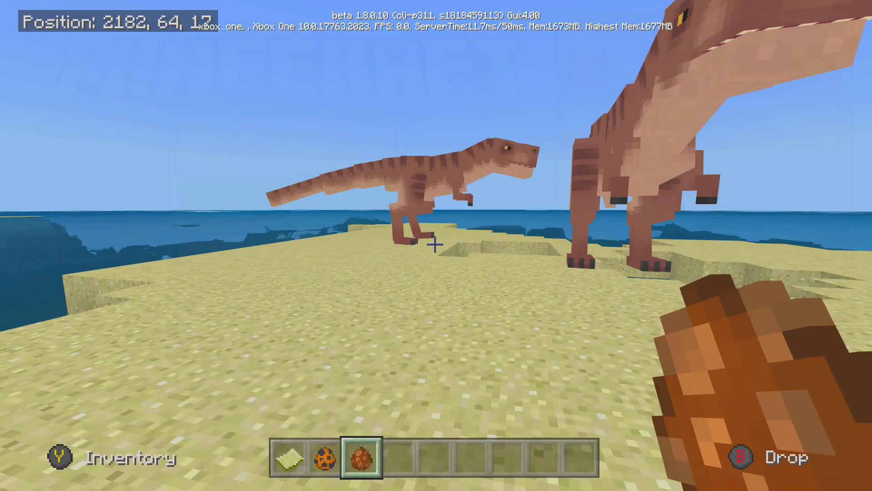
Fly past the two Tyrannosaurus Rexes and over the sea towards the farther islands
{"action": "key", "text": "w"}
{"action": "key", "text": "space"}
{"action": "key", "text": "w"}
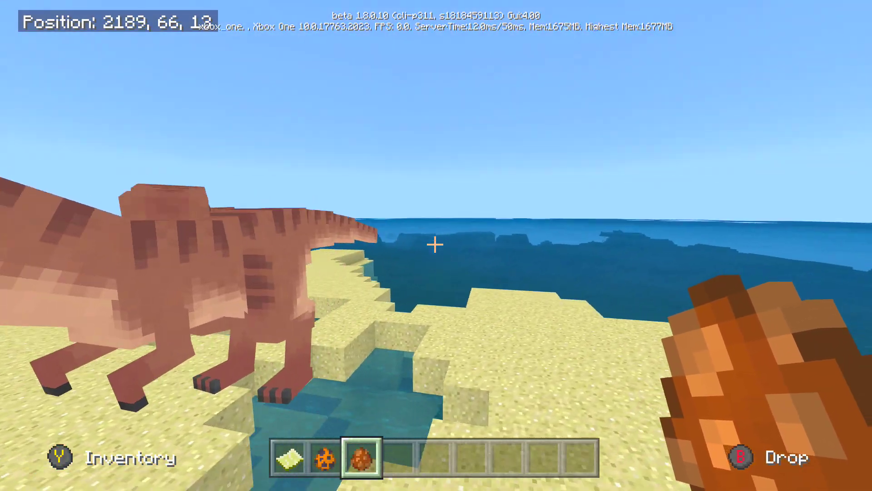
{"action": "key", "text": "w"}
{"action": "key", "text": "w"}
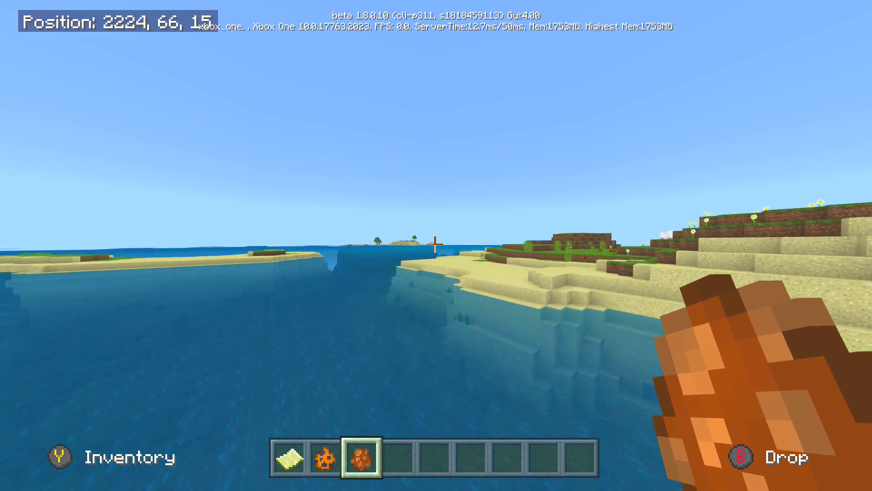
{"action": "key", "text": "w"}
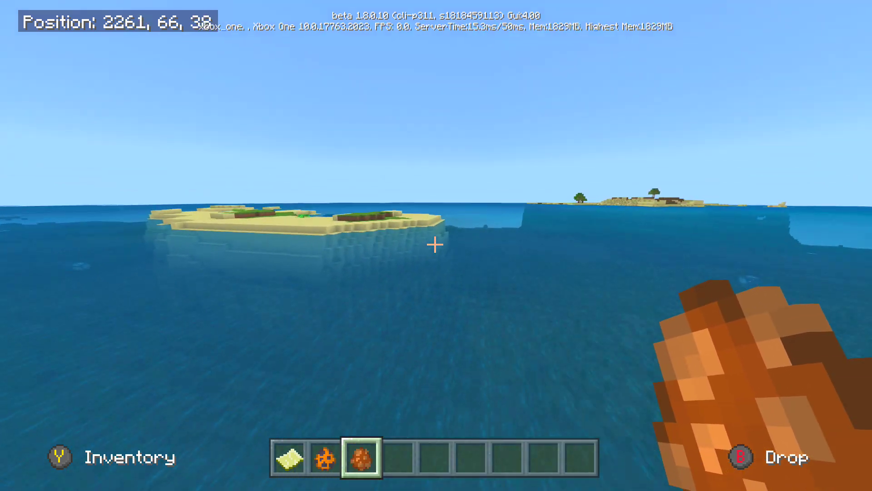
{"action": "key", "text": "w"}
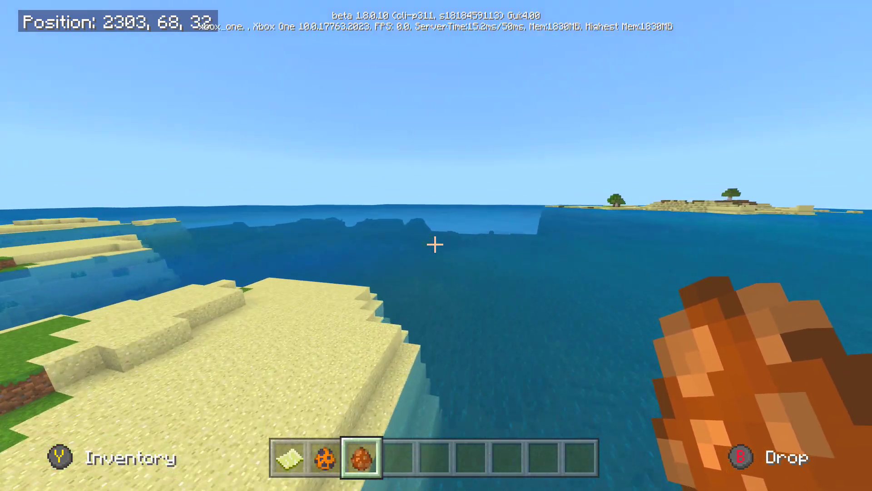